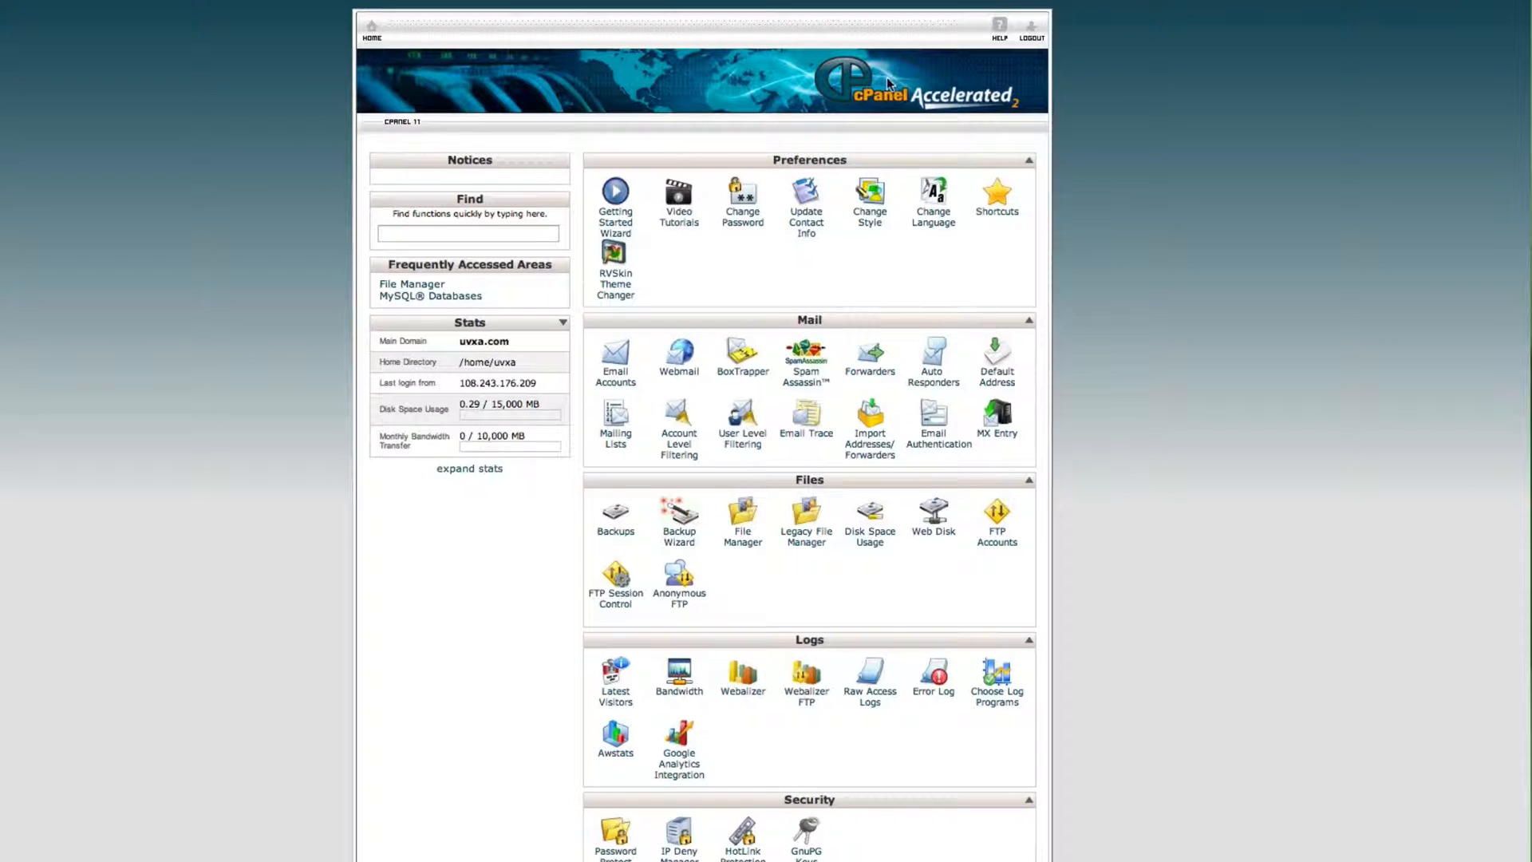
Step: Scroll down the cPanel home page toward the Software/Services section
scroll(1116, 219, down, 4)
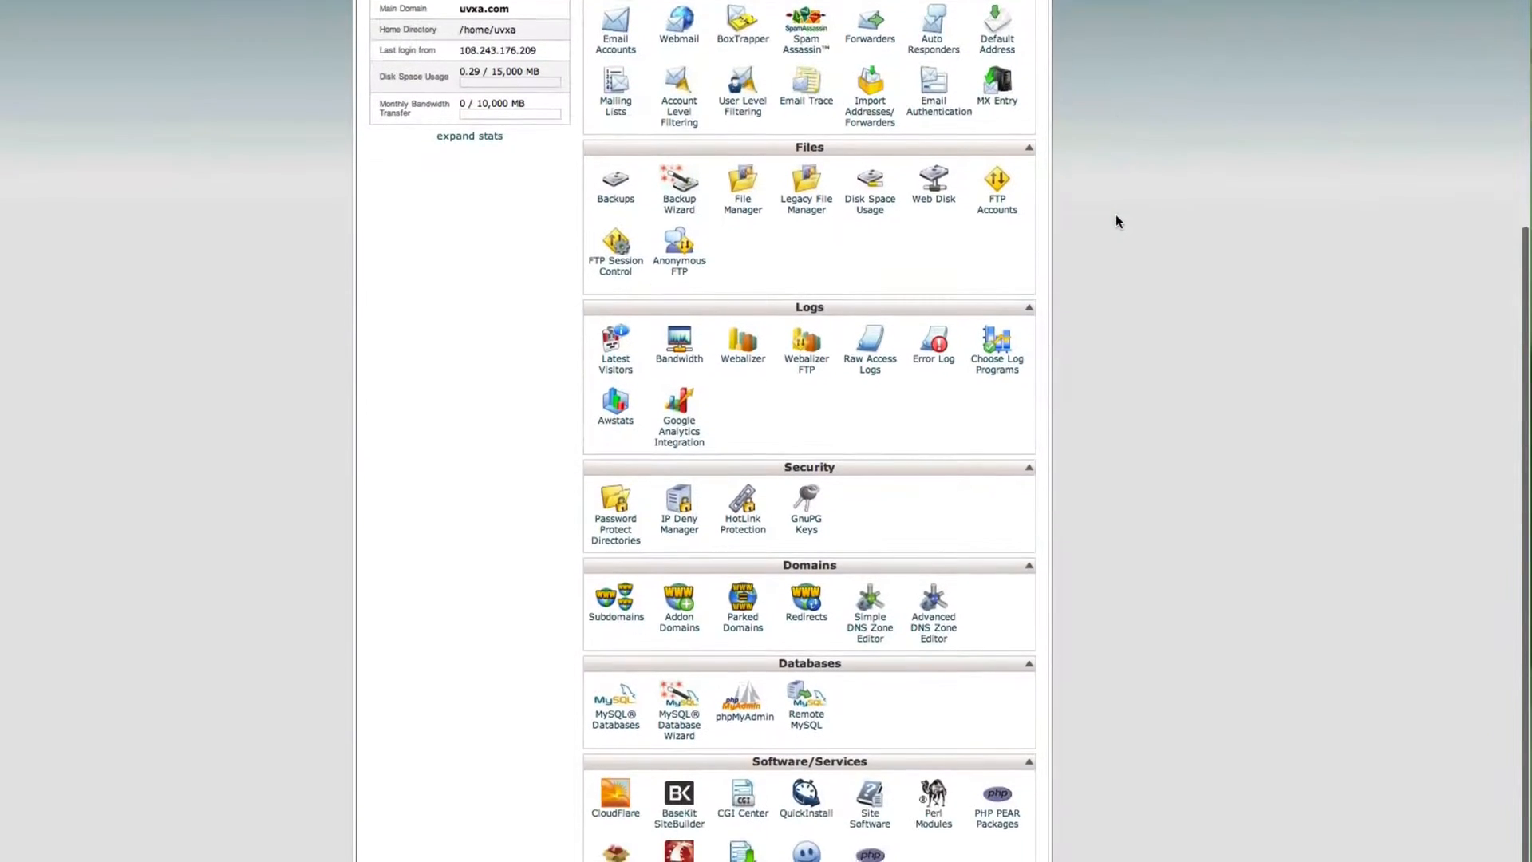
scroll(1115, 221, down, 2)
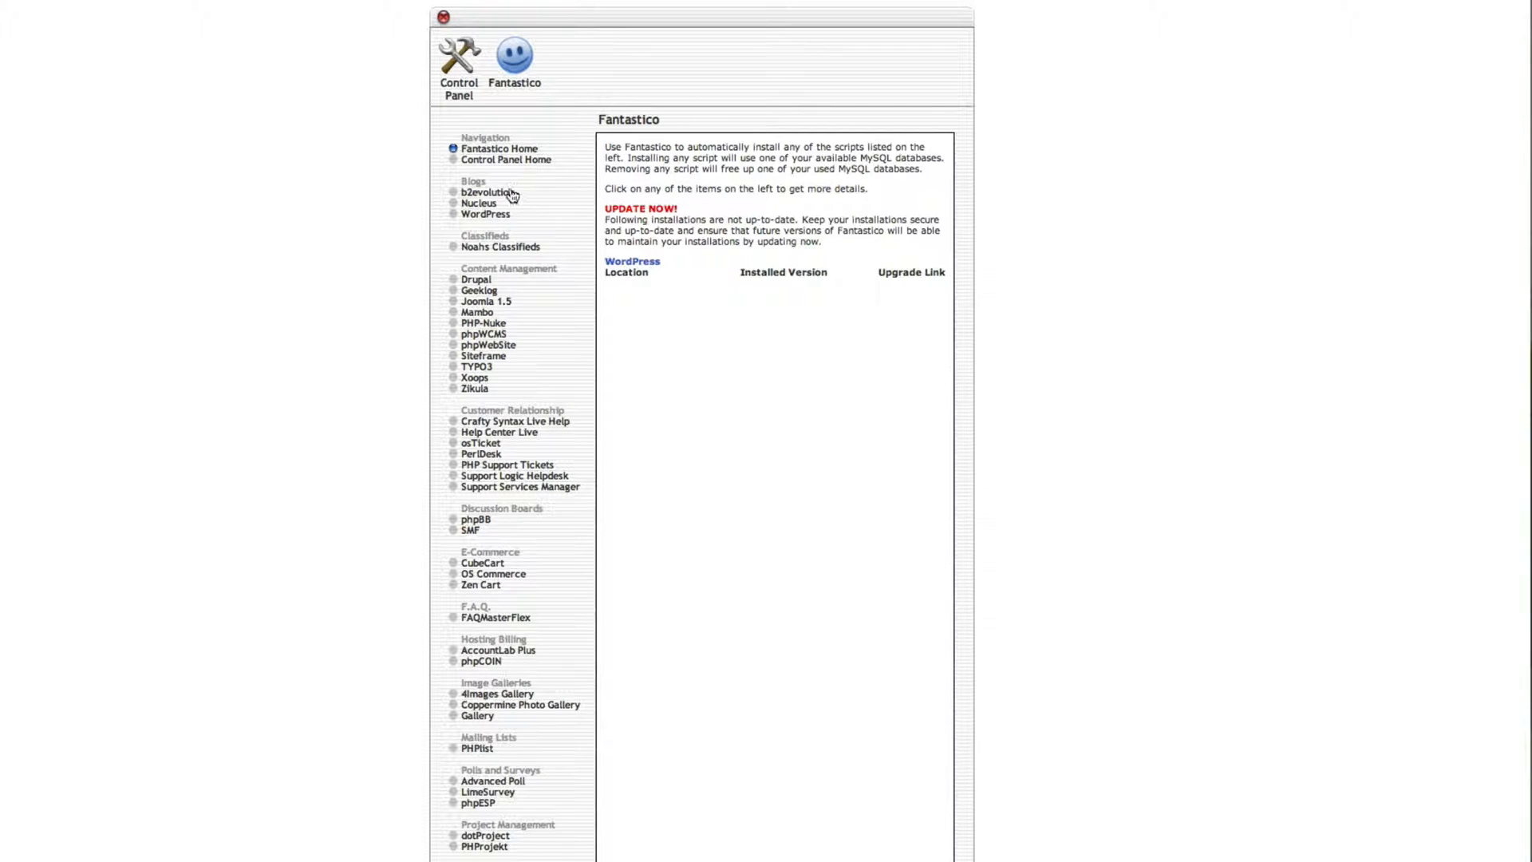
Step: Choose WordPress from Fantastico's Blogs list and start a New Installation
scroll(476, 369, down, 3)
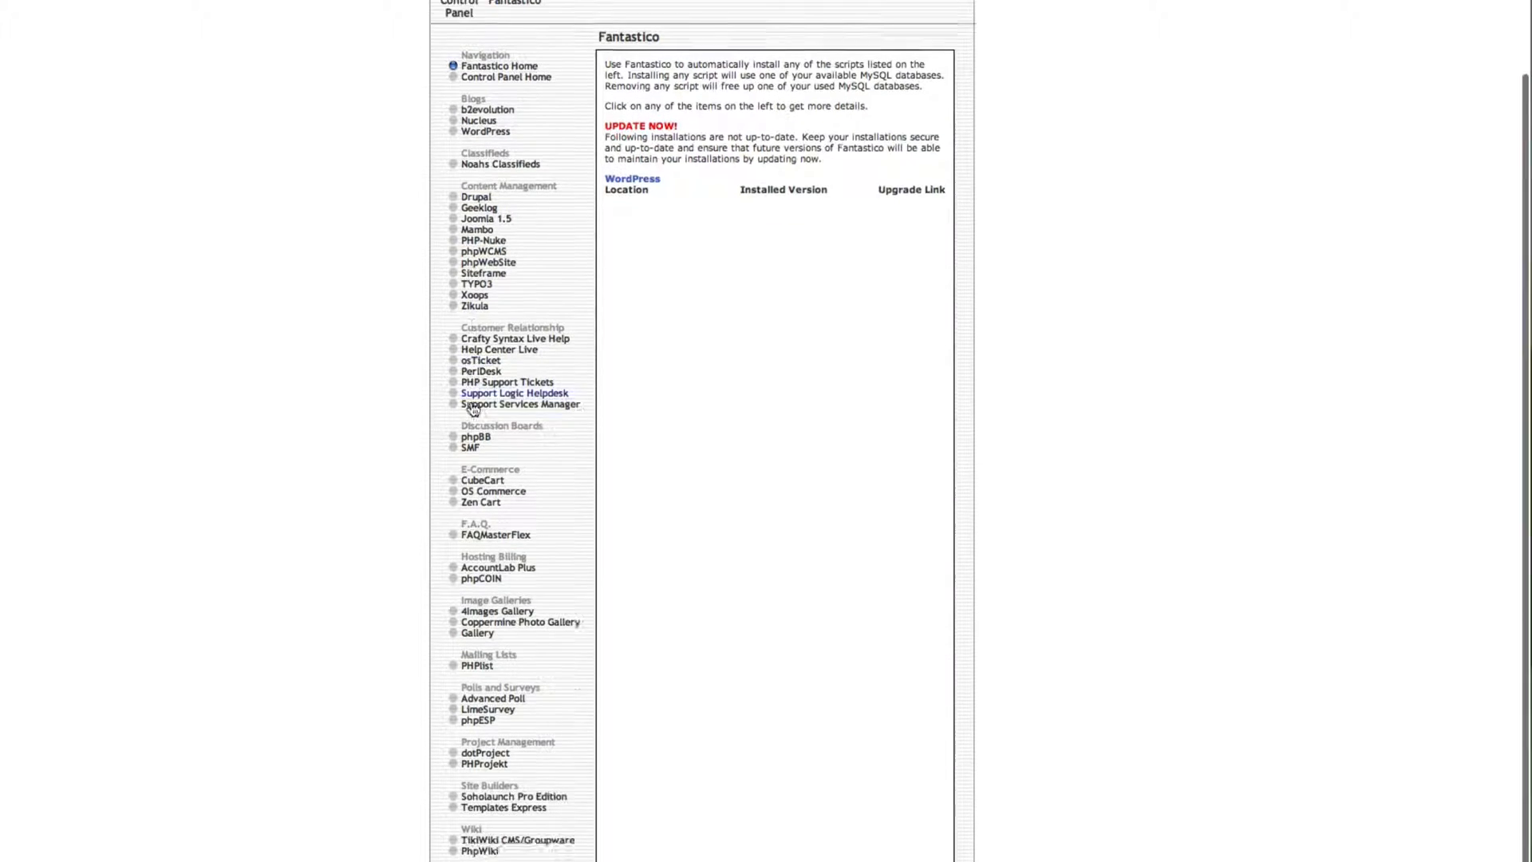
click(485, 144)
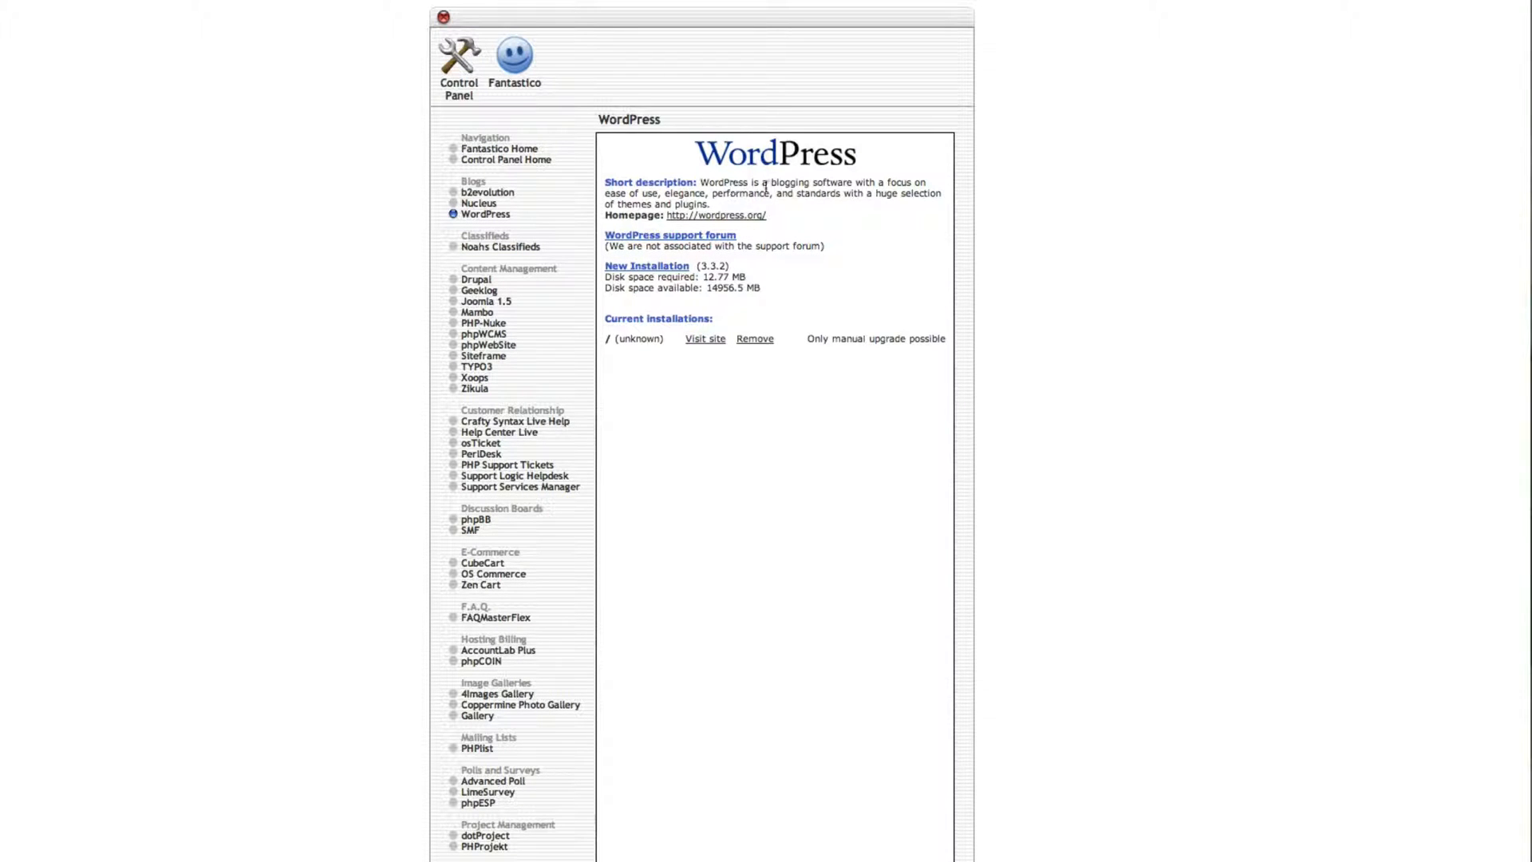
click(654, 268)
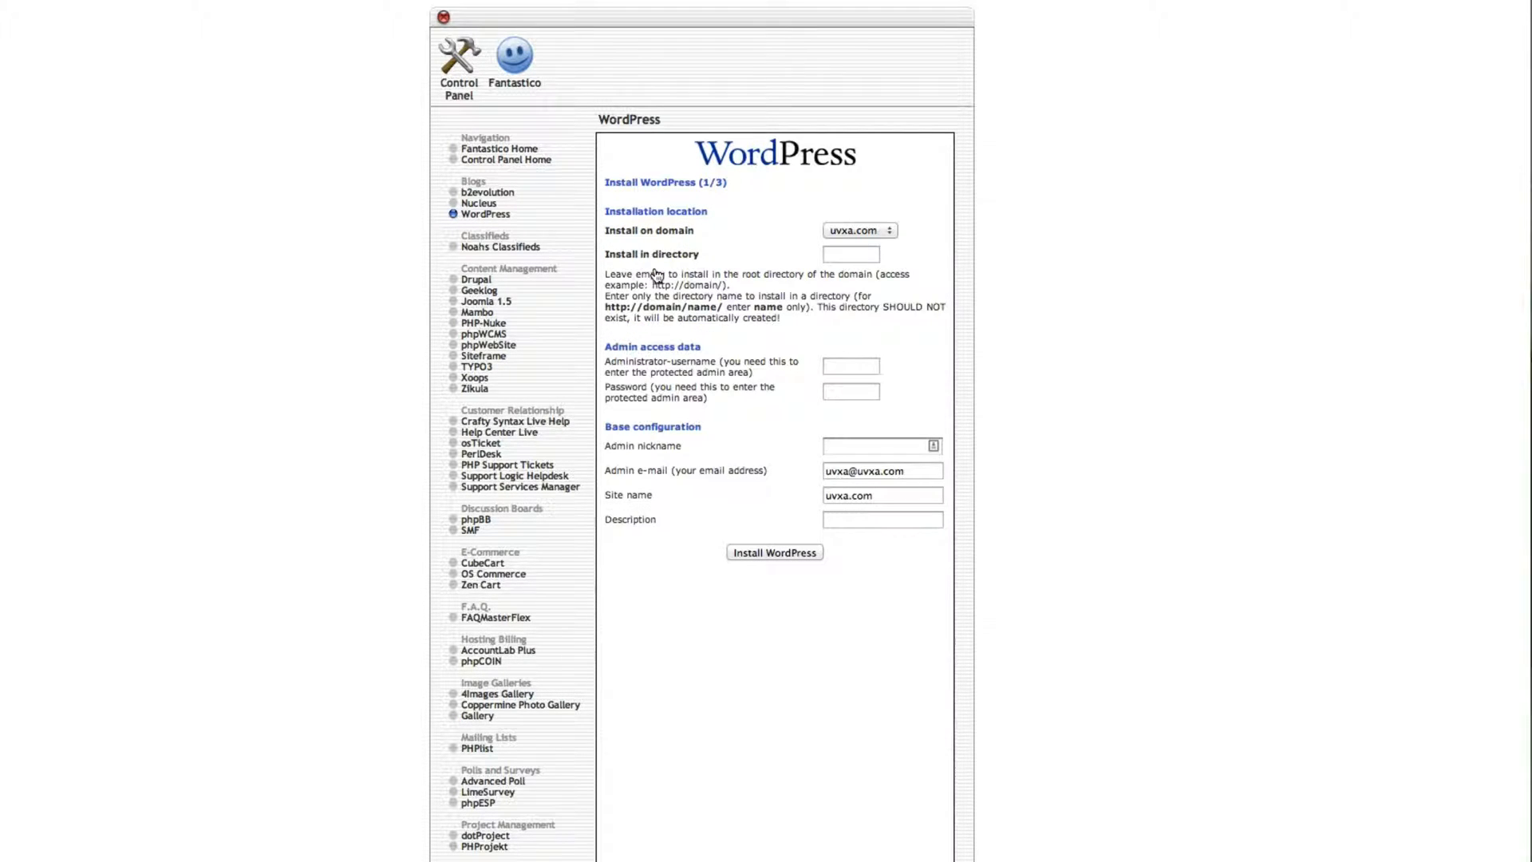
Step: Enter 'test' as the WordPress install directory on the uvxa.com domain
click(838, 251)
text(test)
drag(59, 26, 111, 26)
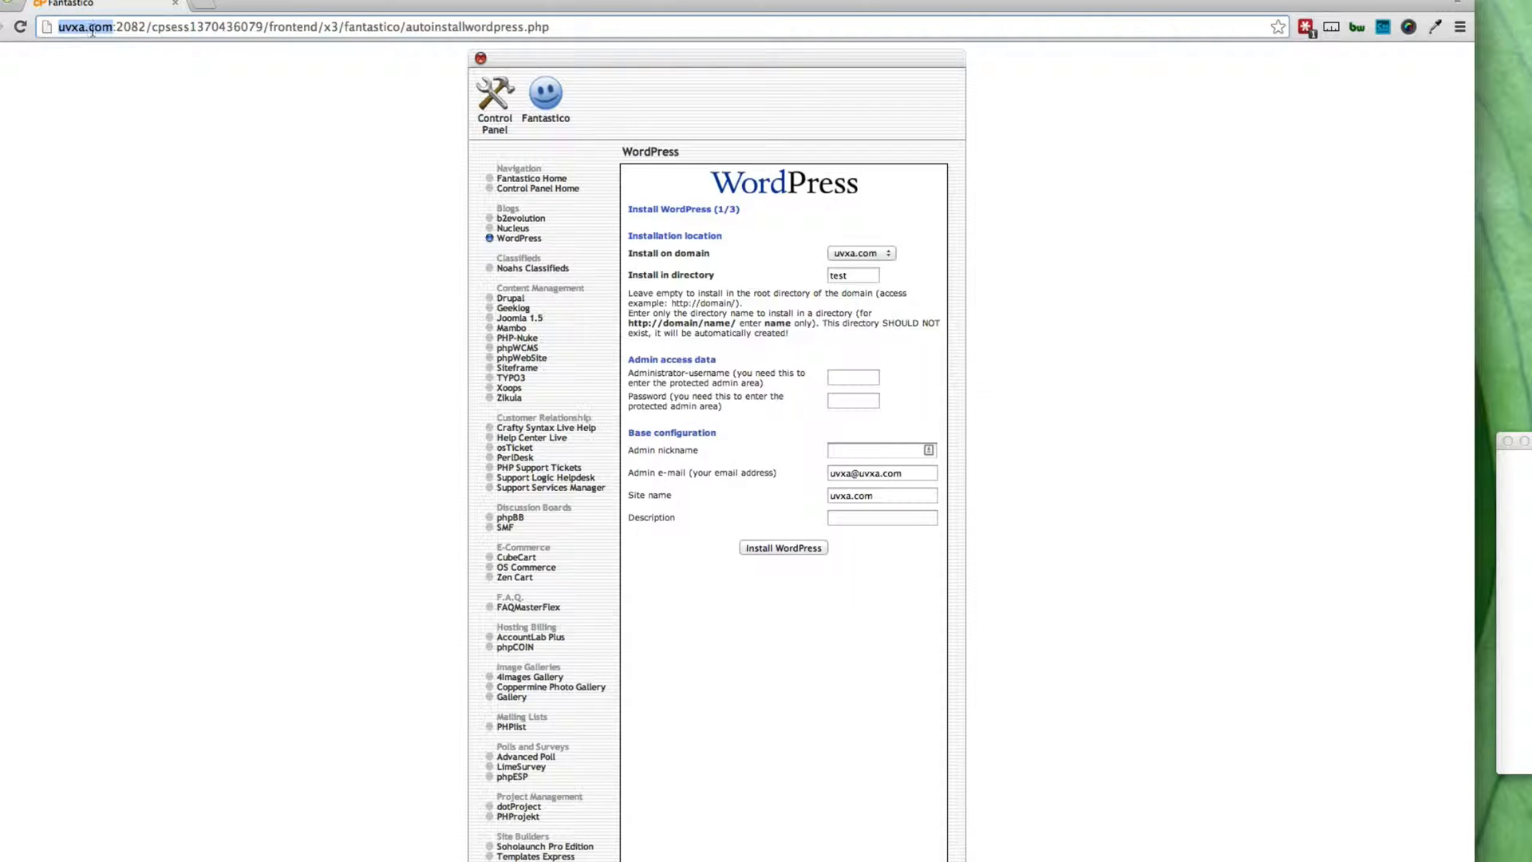
click(830, 276)
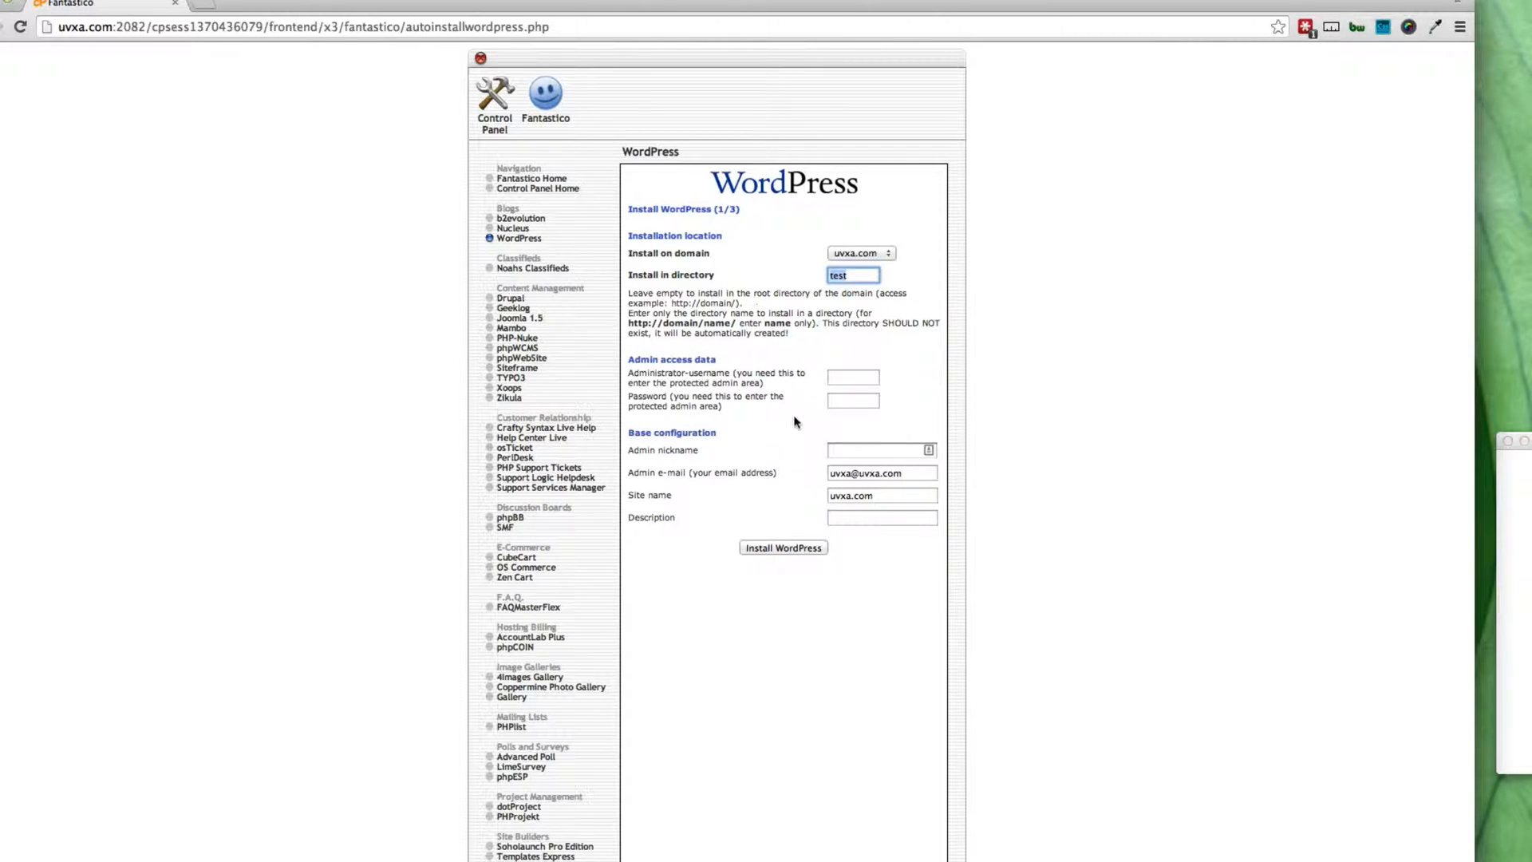
scroll(726, 360, down, 1)
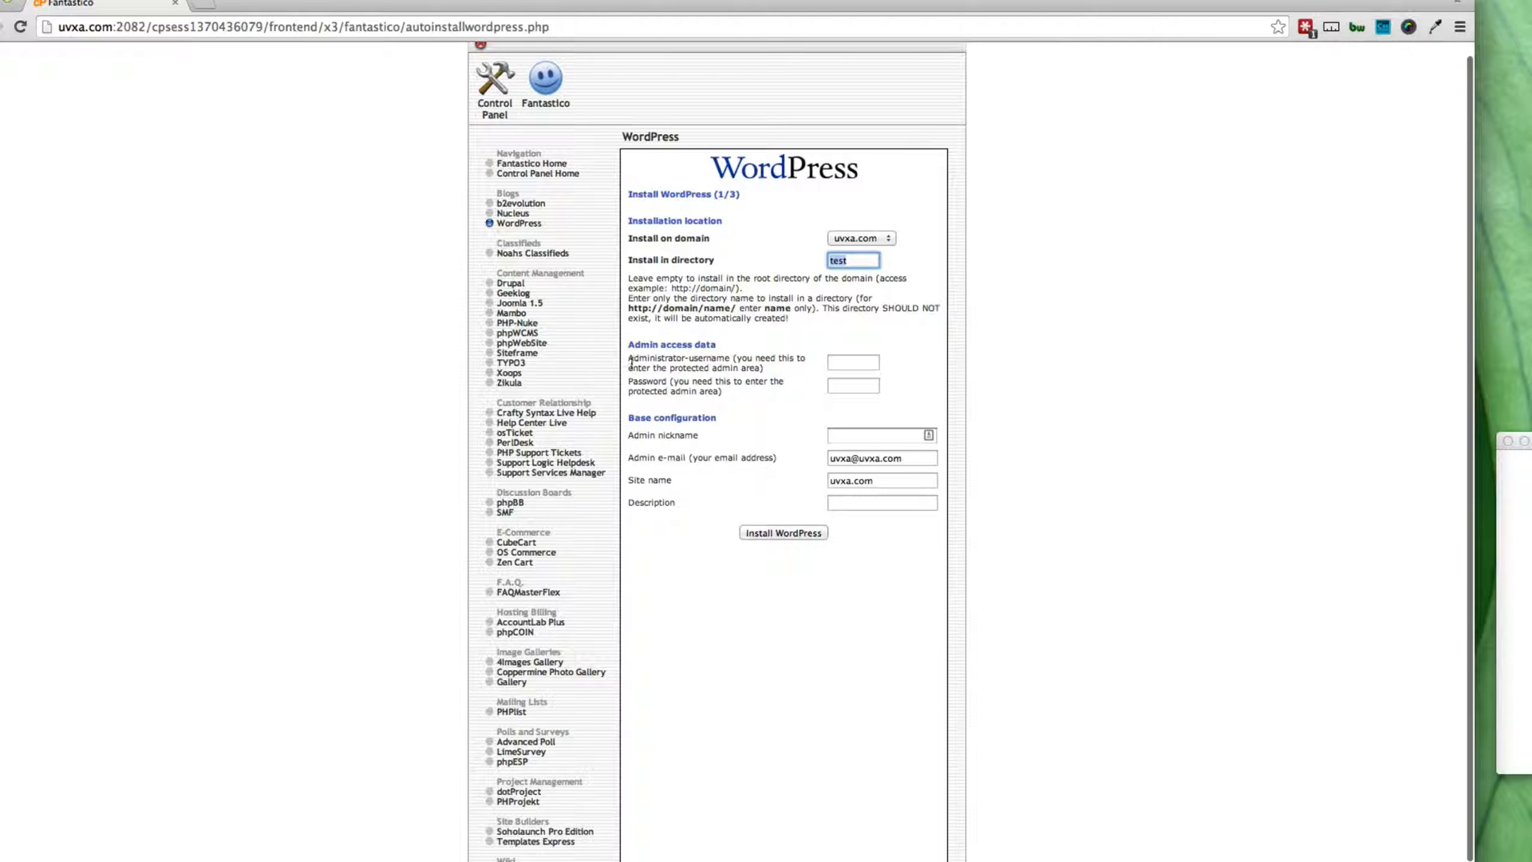
Step: Fill in the administrator username and copy it into the text editor notes
click(854, 361)
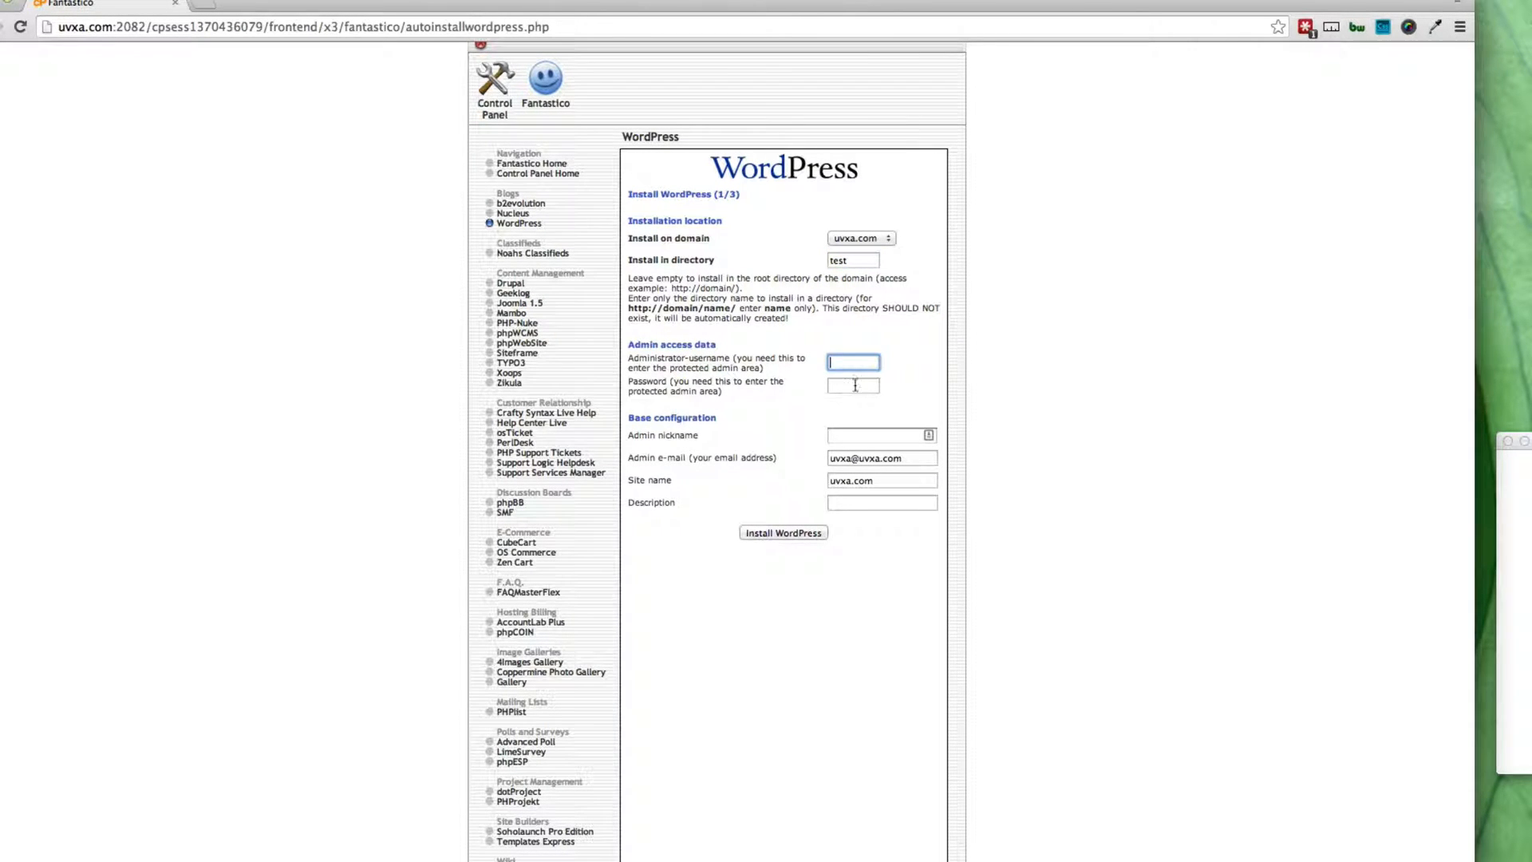
text(test)
drag(874, 366, 811, 361)
key(super+c)
click(1523, 503)
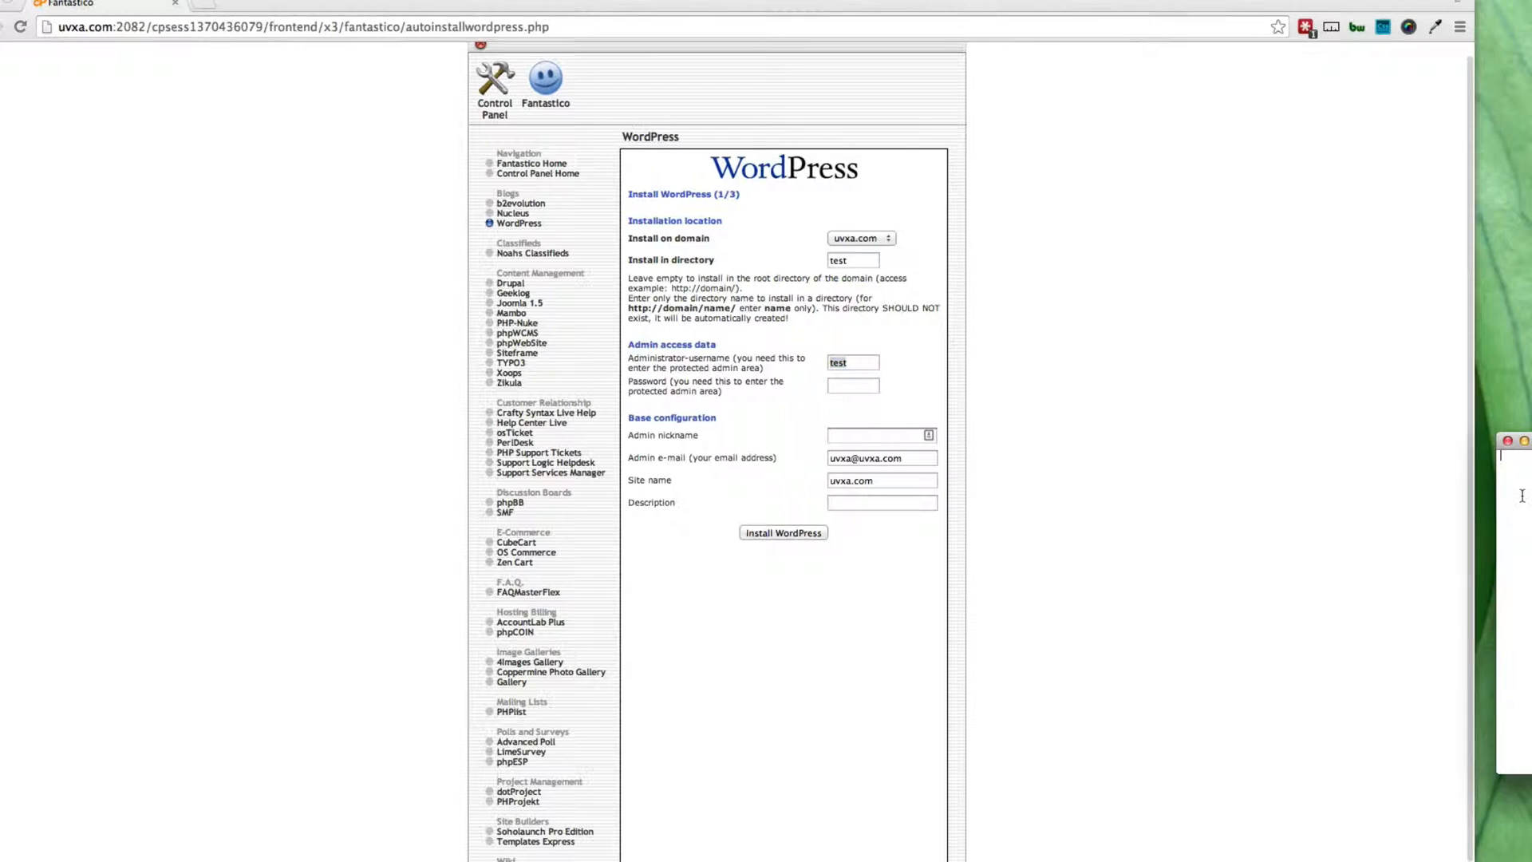
key(super+v)
Step: Fill in the admin password from the saved suggestion and copy it into the notes
click(854, 385)
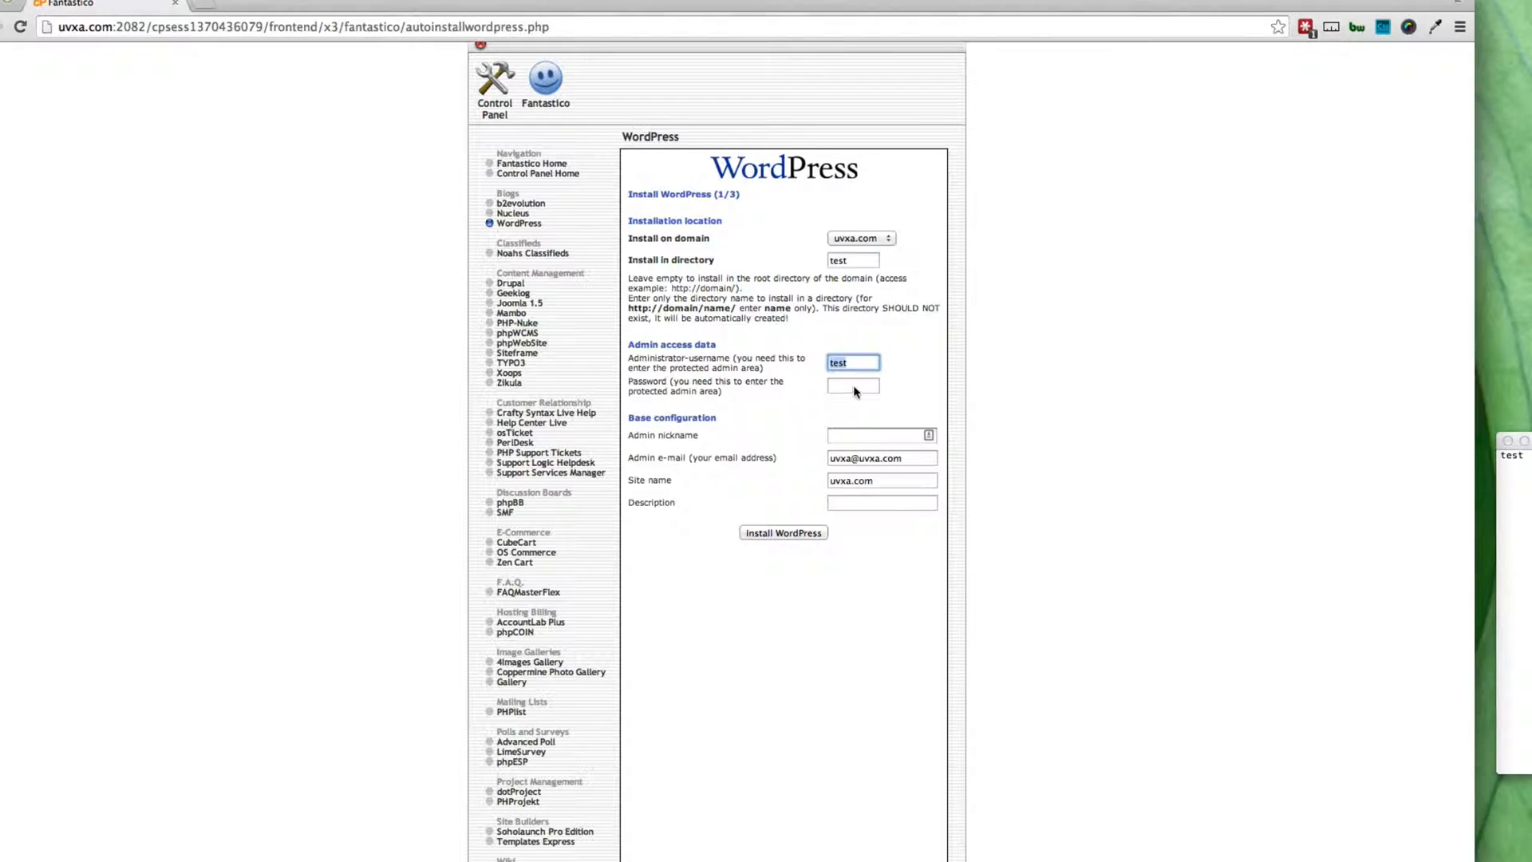
text(tes)
click(862, 407)
drag(873, 385, 816, 384)
key(super+c)
click(1529, 493)
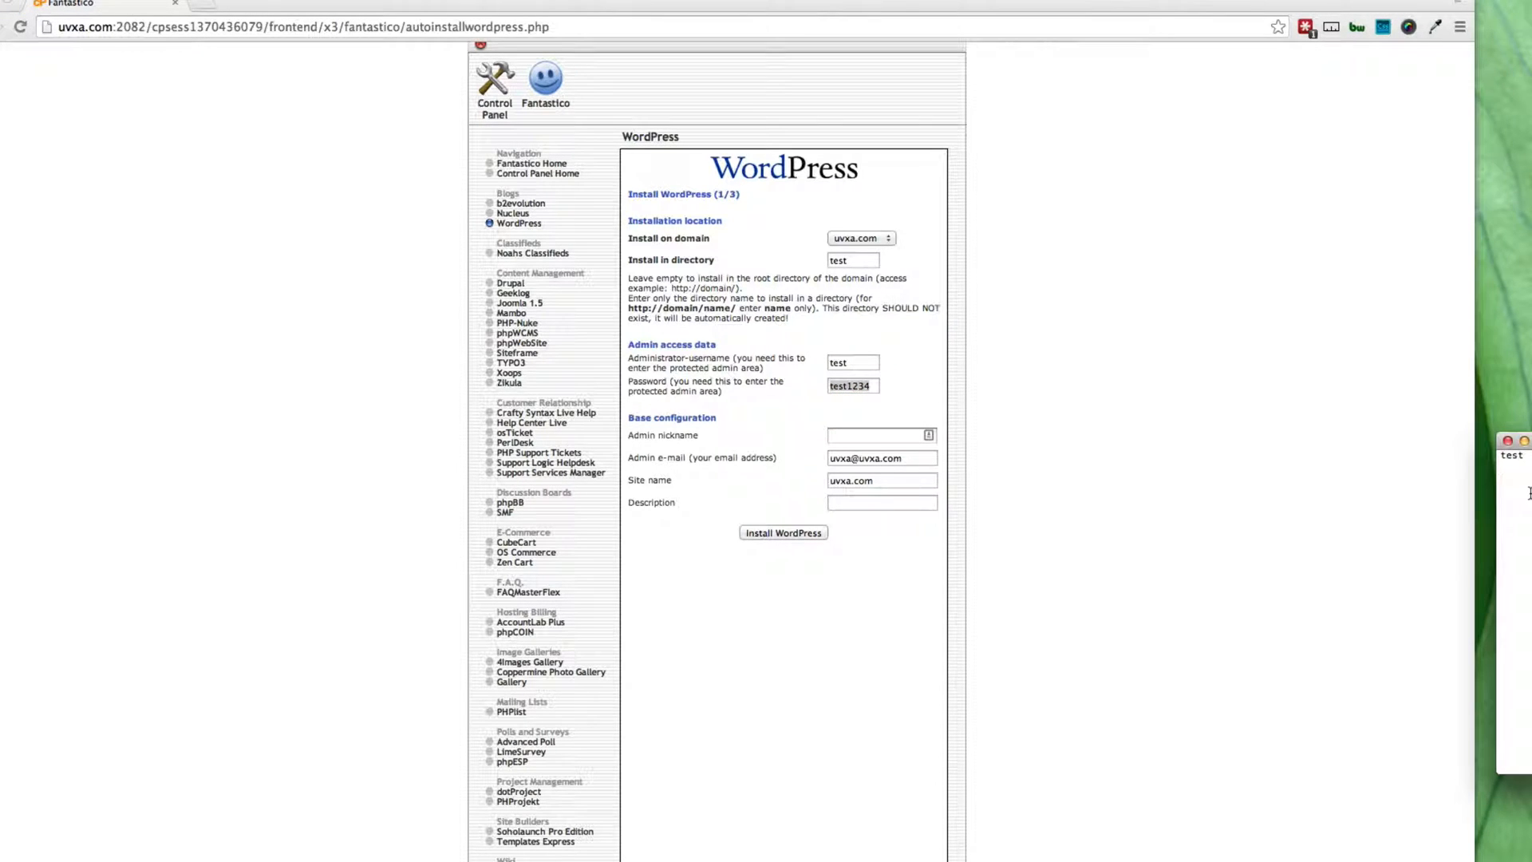
key(super+v)
Step: Set the admin nickname to 'testadmin' and copy it into the notes
click(847, 432)
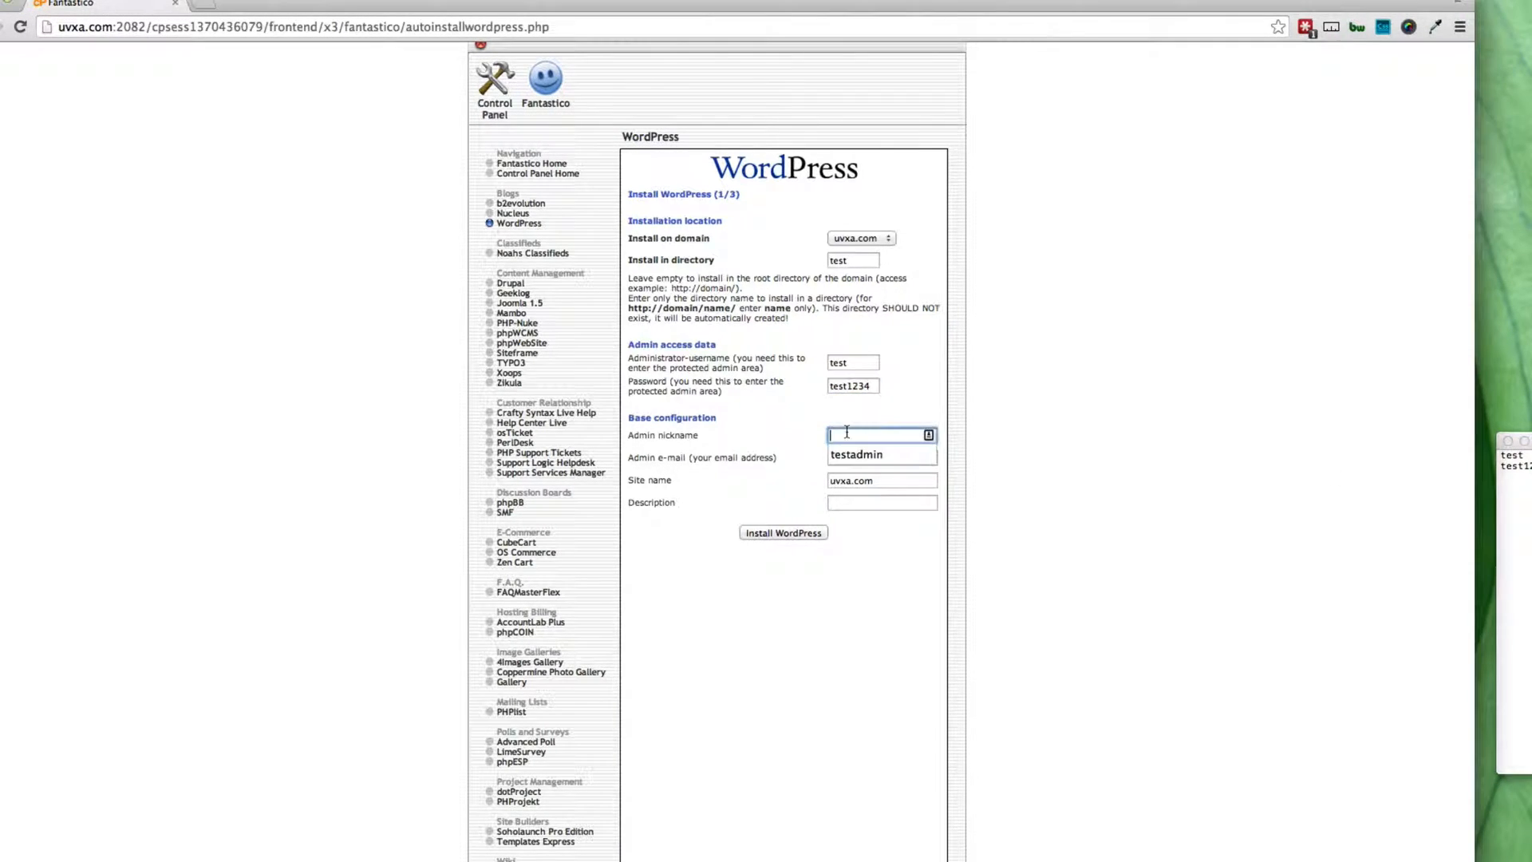
click(849, 455)
drag(878, 436, 822, 439)
key(super+c)
click(1523, 483)
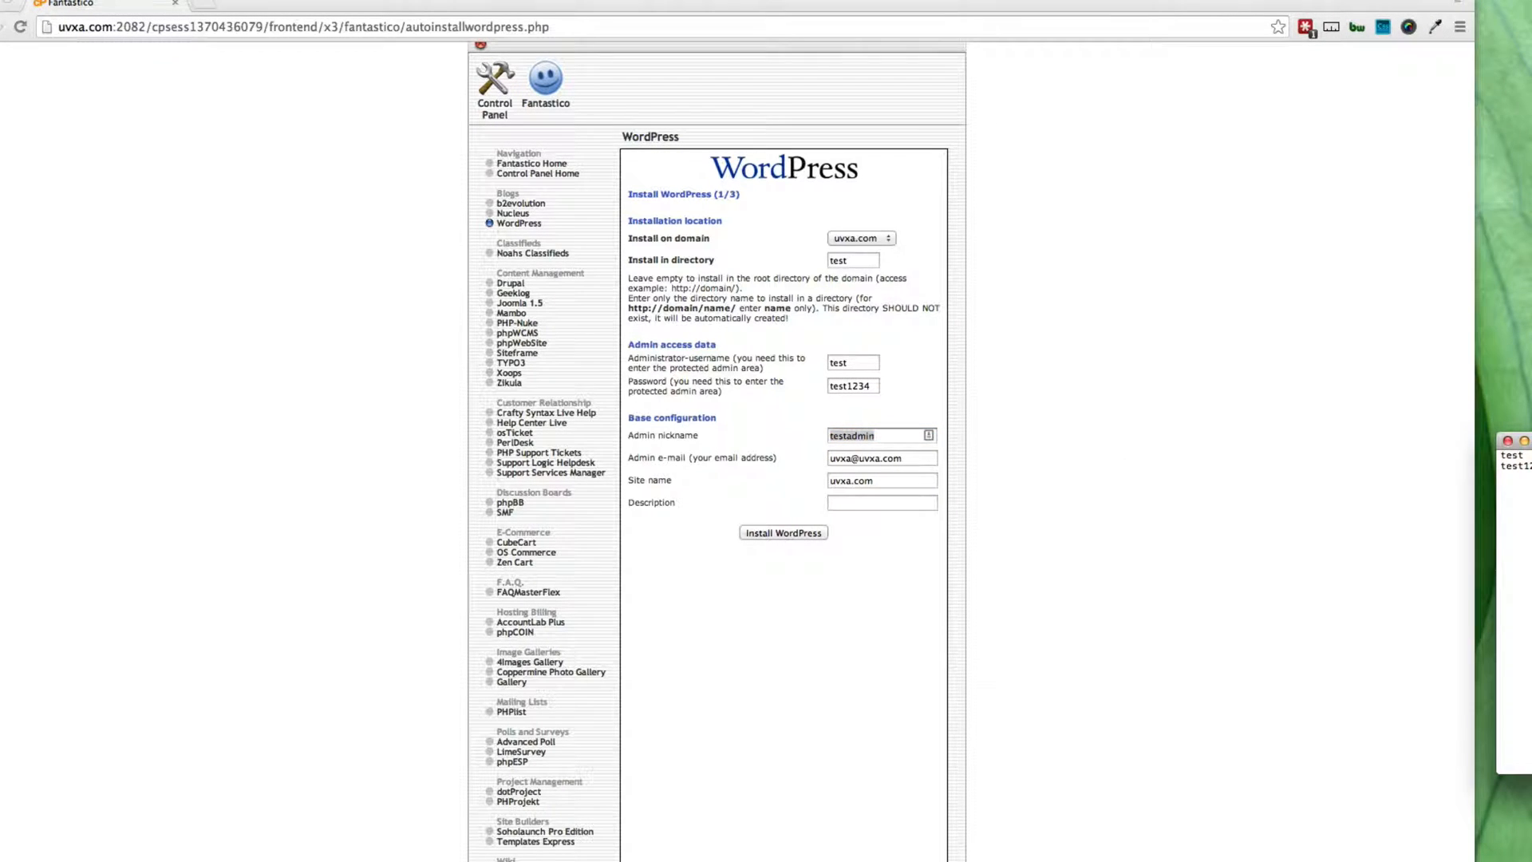
key(super+v)
click(969, 520)
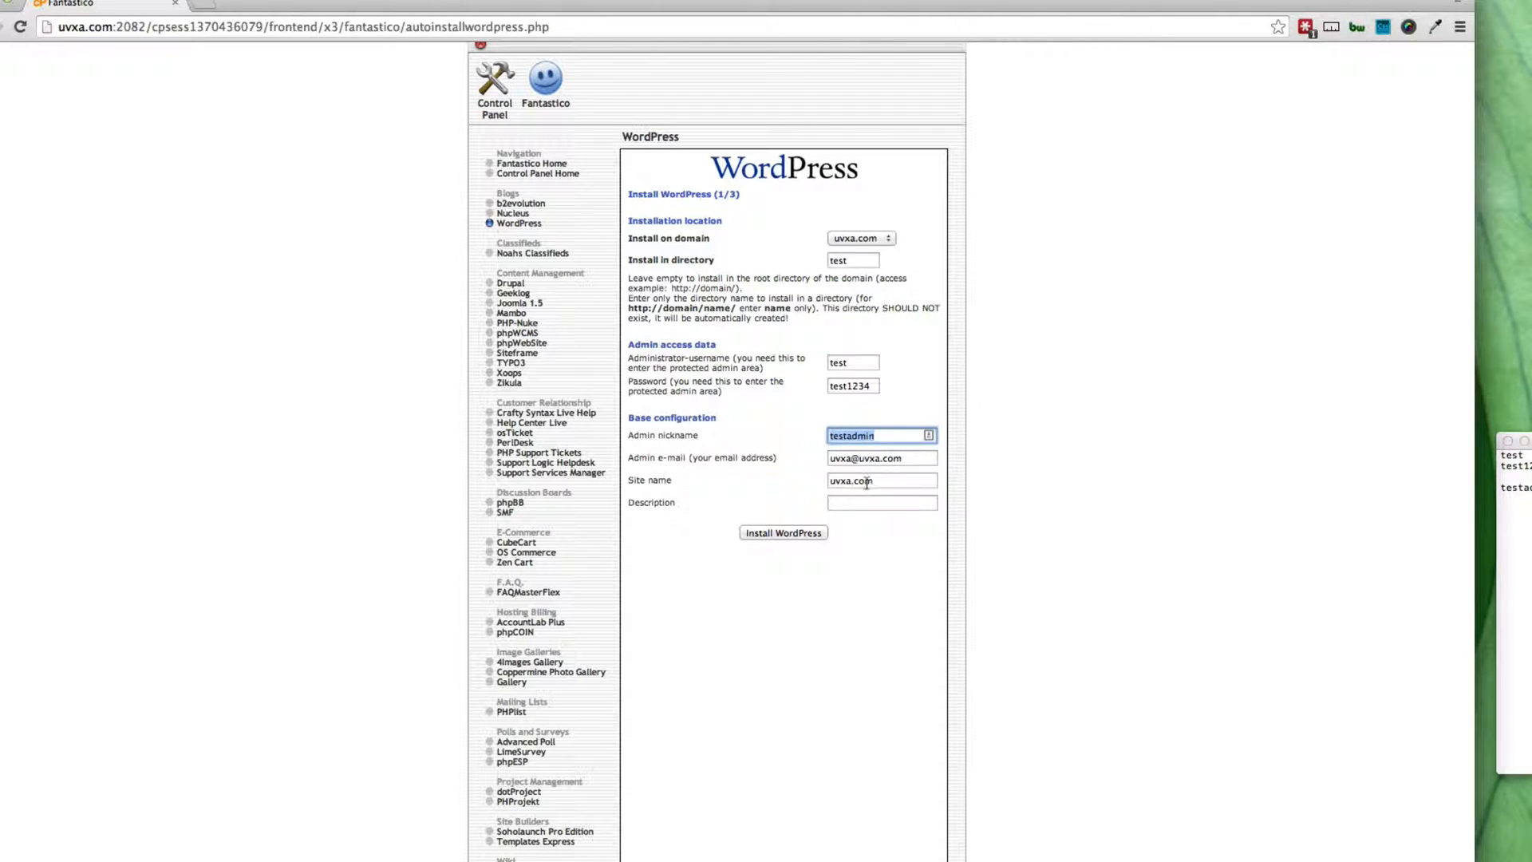
Step: Set the description to 'Test Site 2' and submit with Install WordPress
click(851, 503)
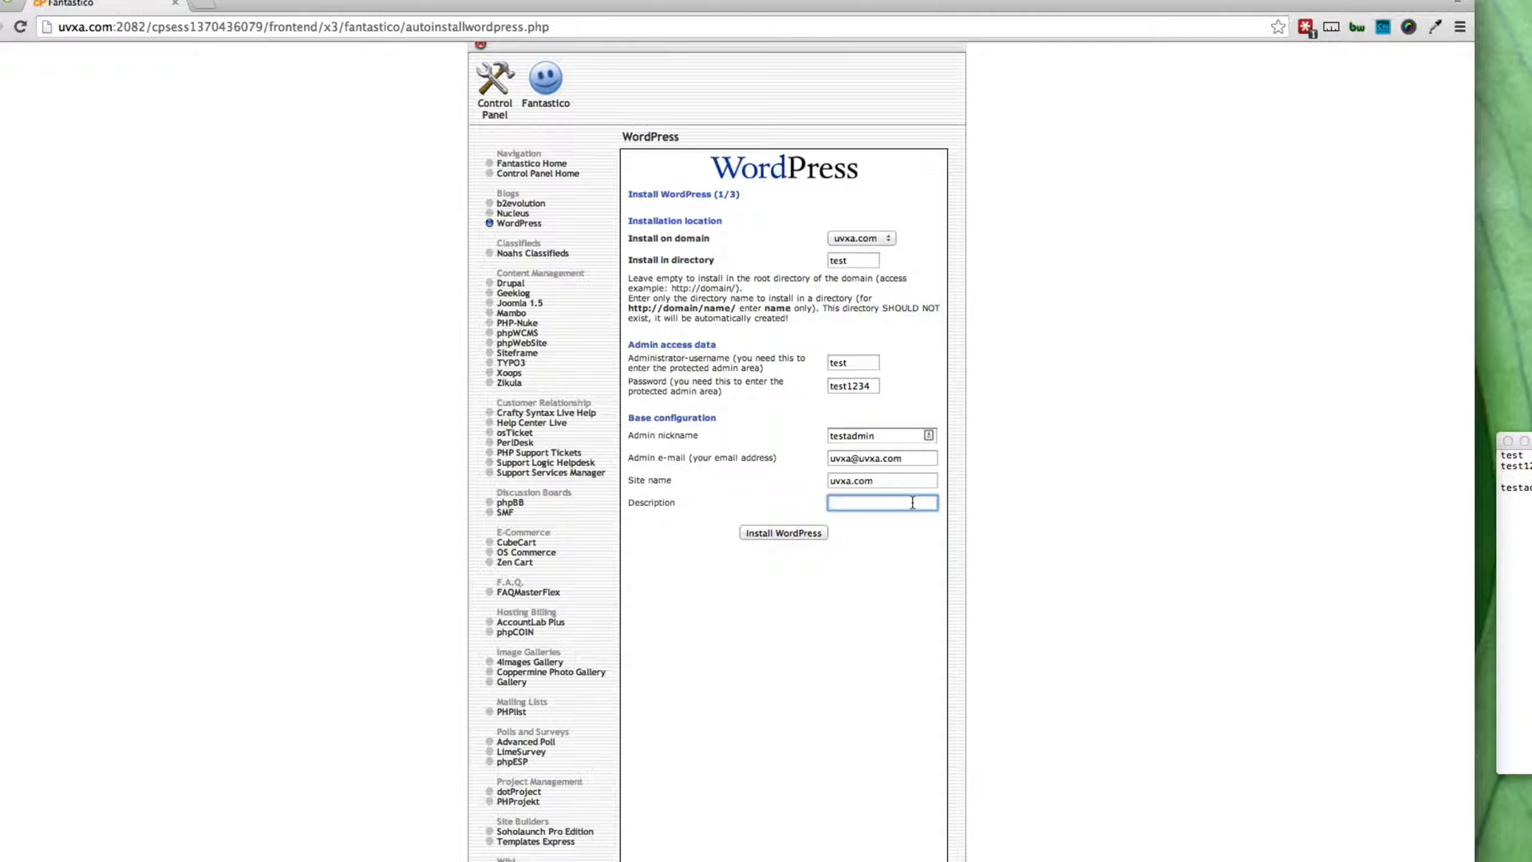
text(Tes)
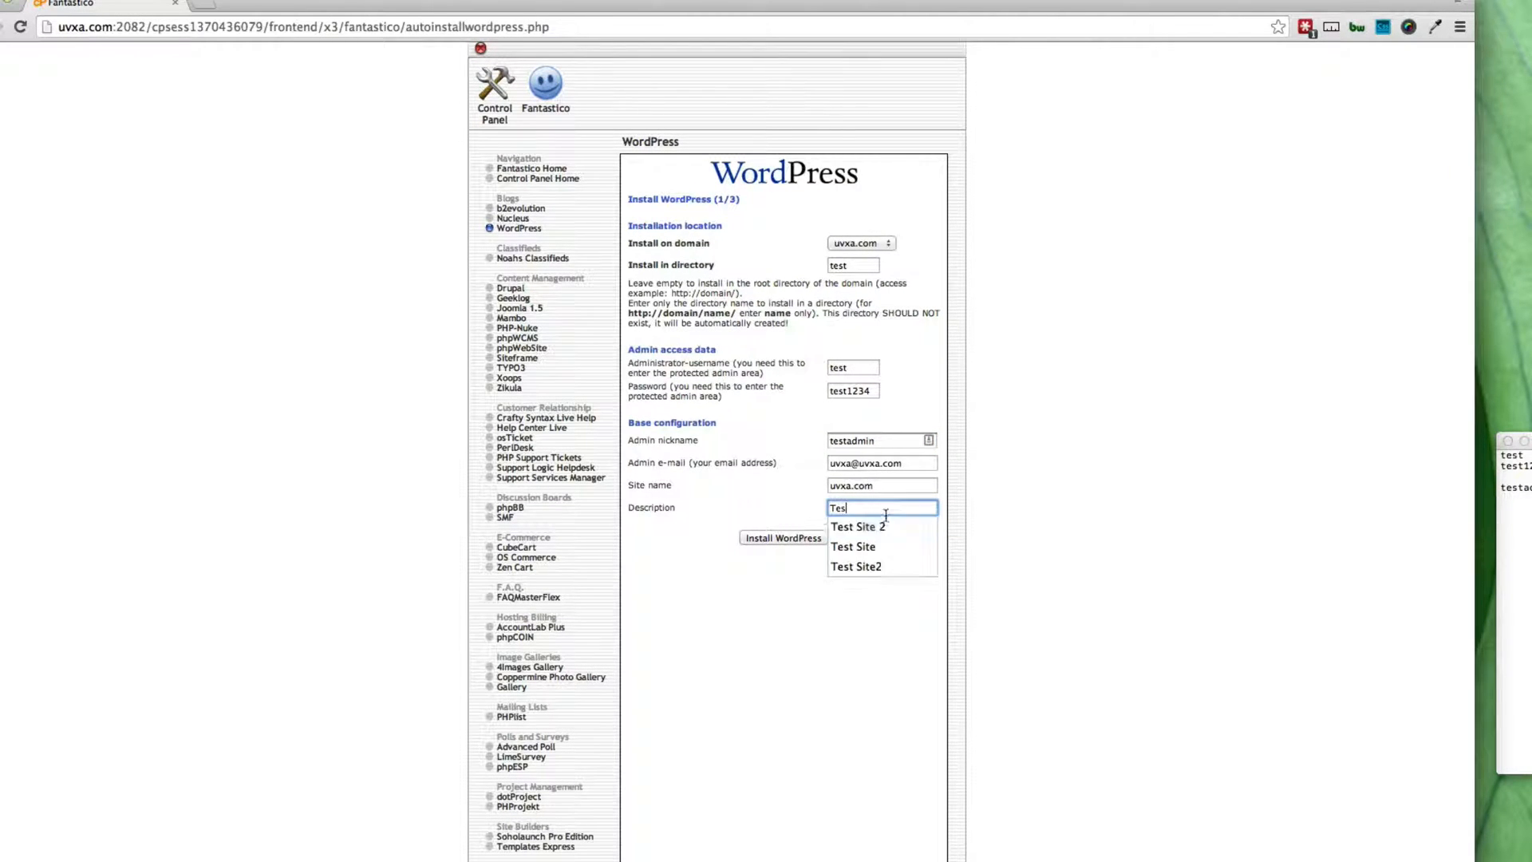
click(882, 530)
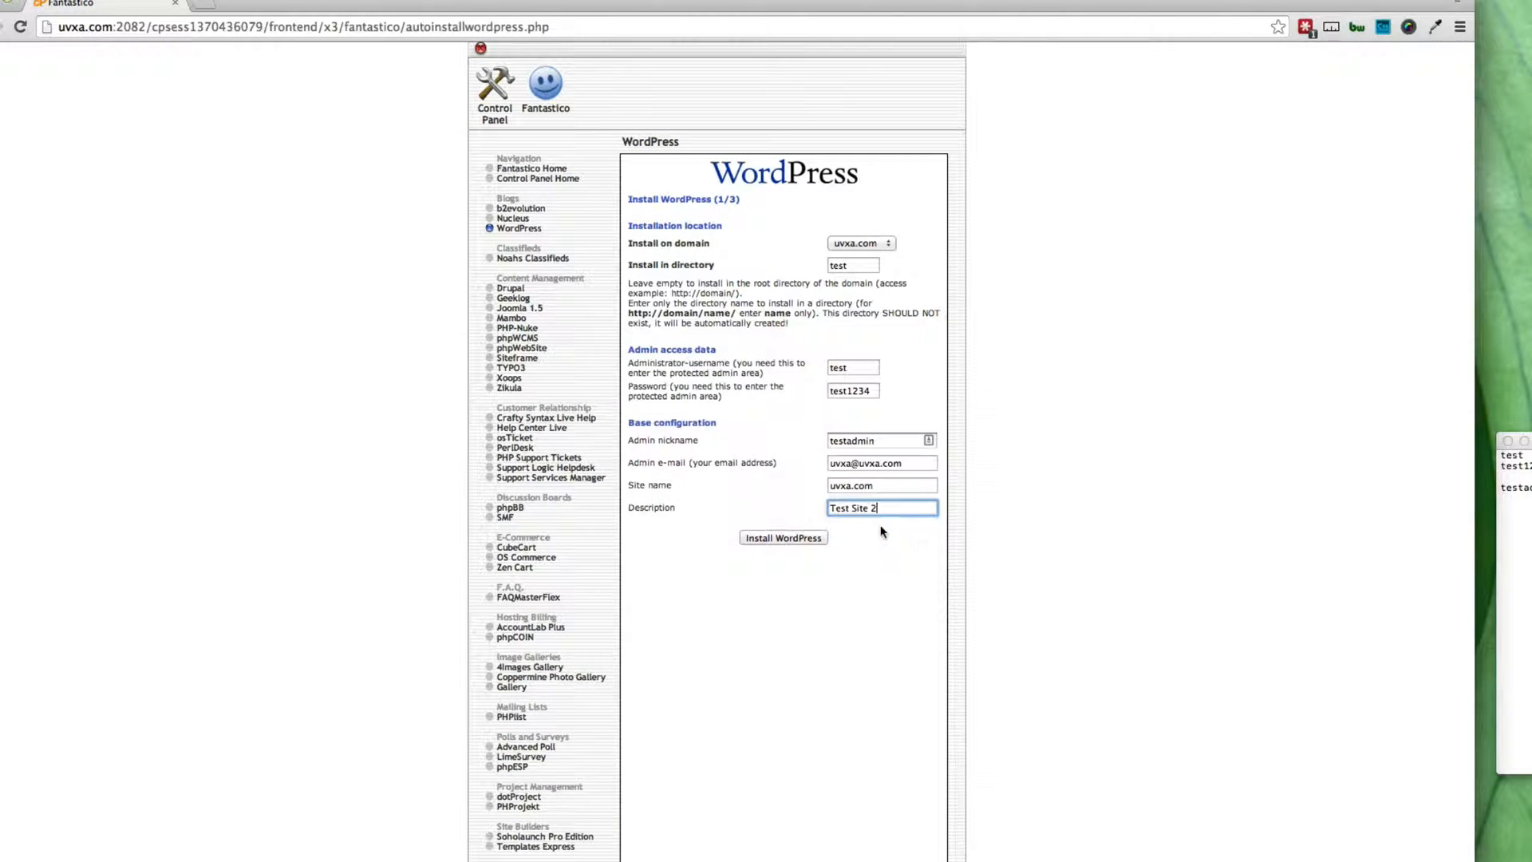
click(764, 546)
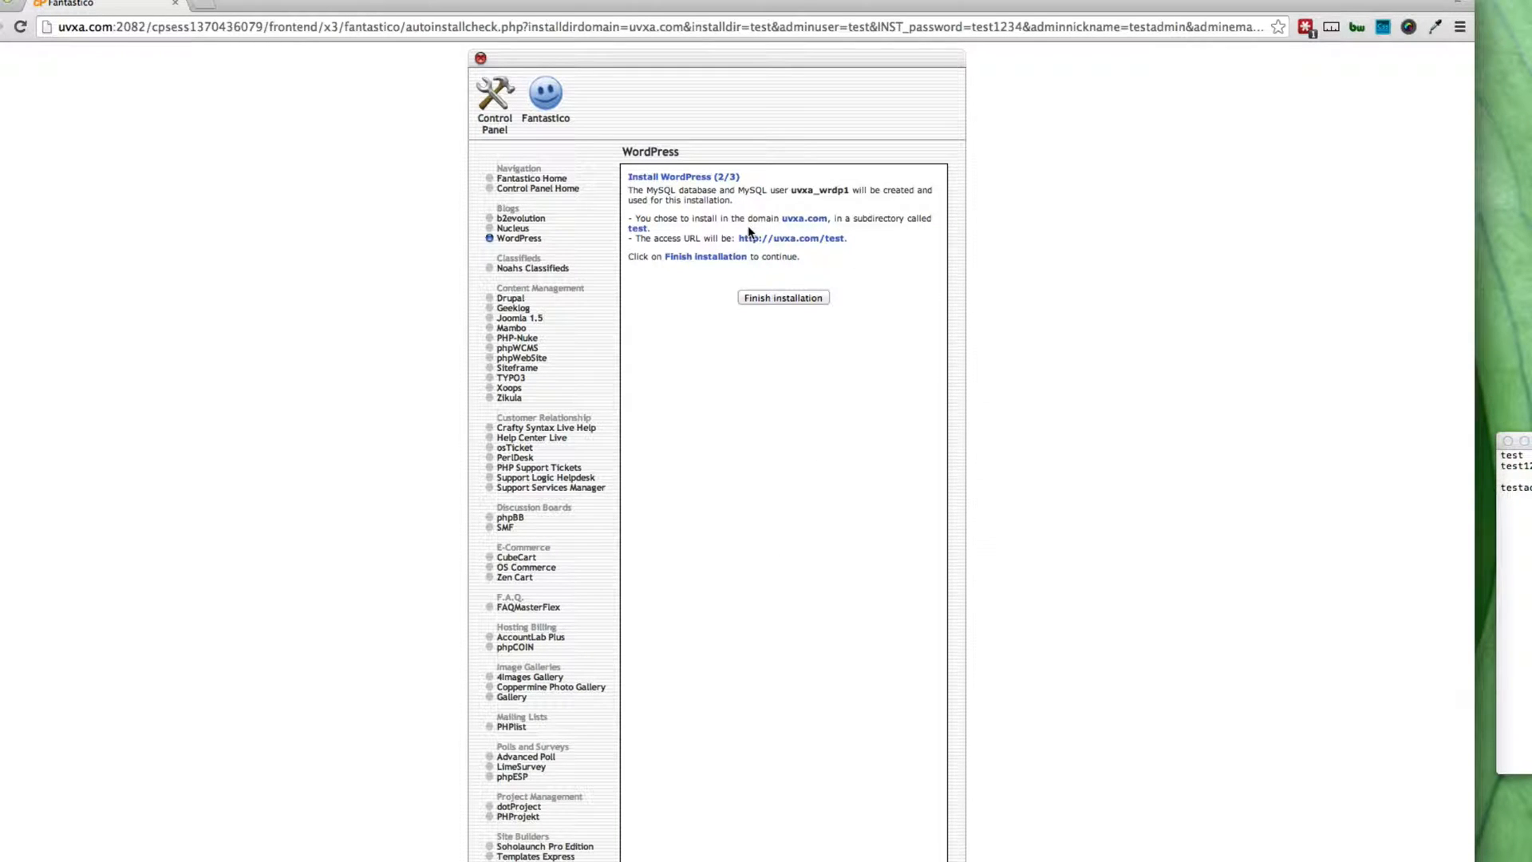
drag(739, 238, 844, 239)
click(778, 299)
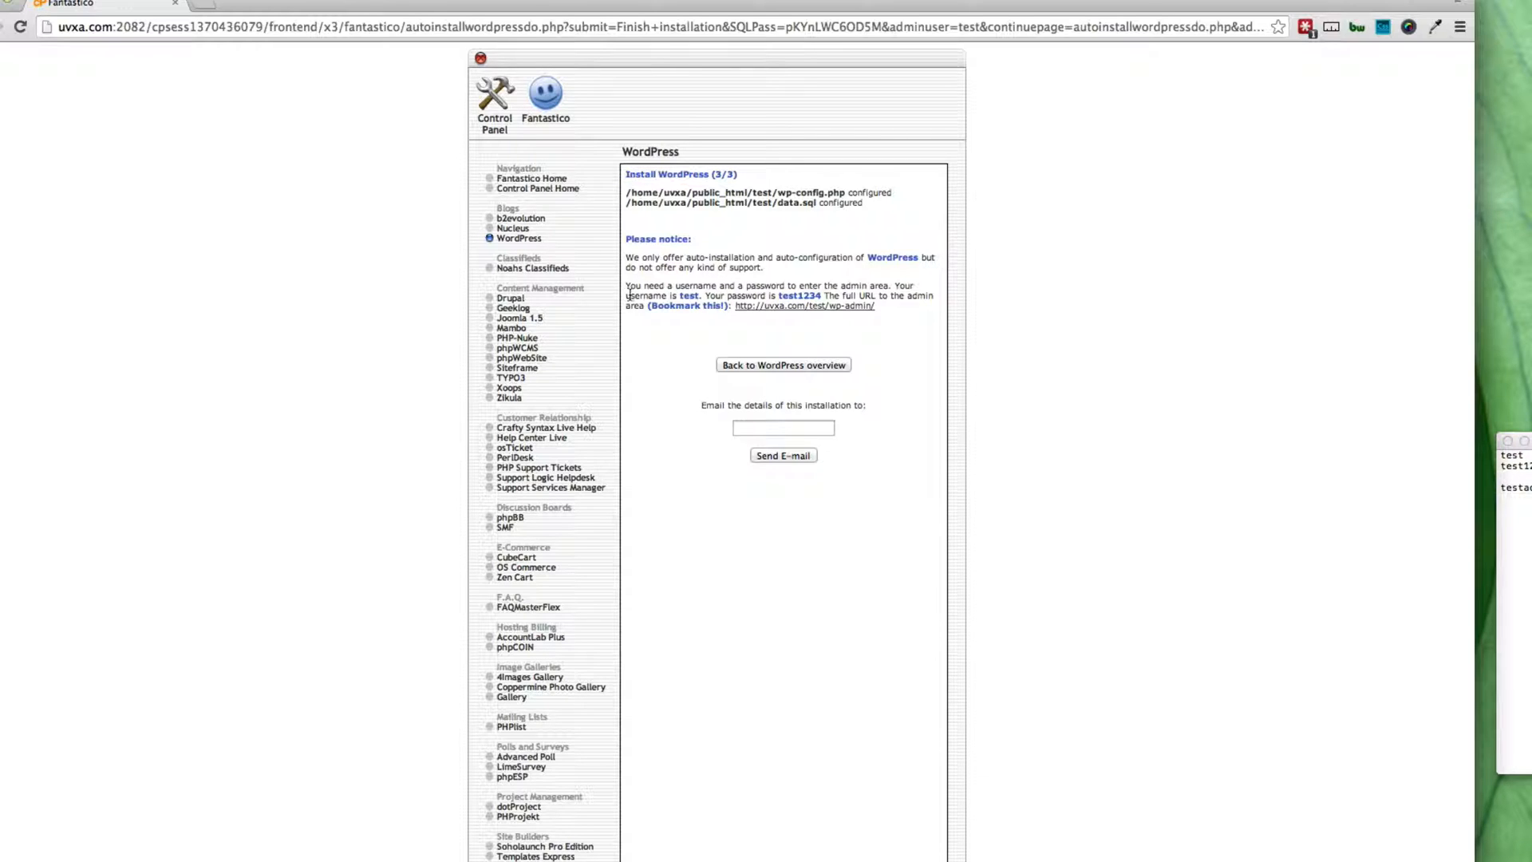
Step: Paste the admin username, password and admin URL into the notes, one per line
drag(626, 296, 889, 307)
key(super+c)
scroll(887, 305, down, 1)
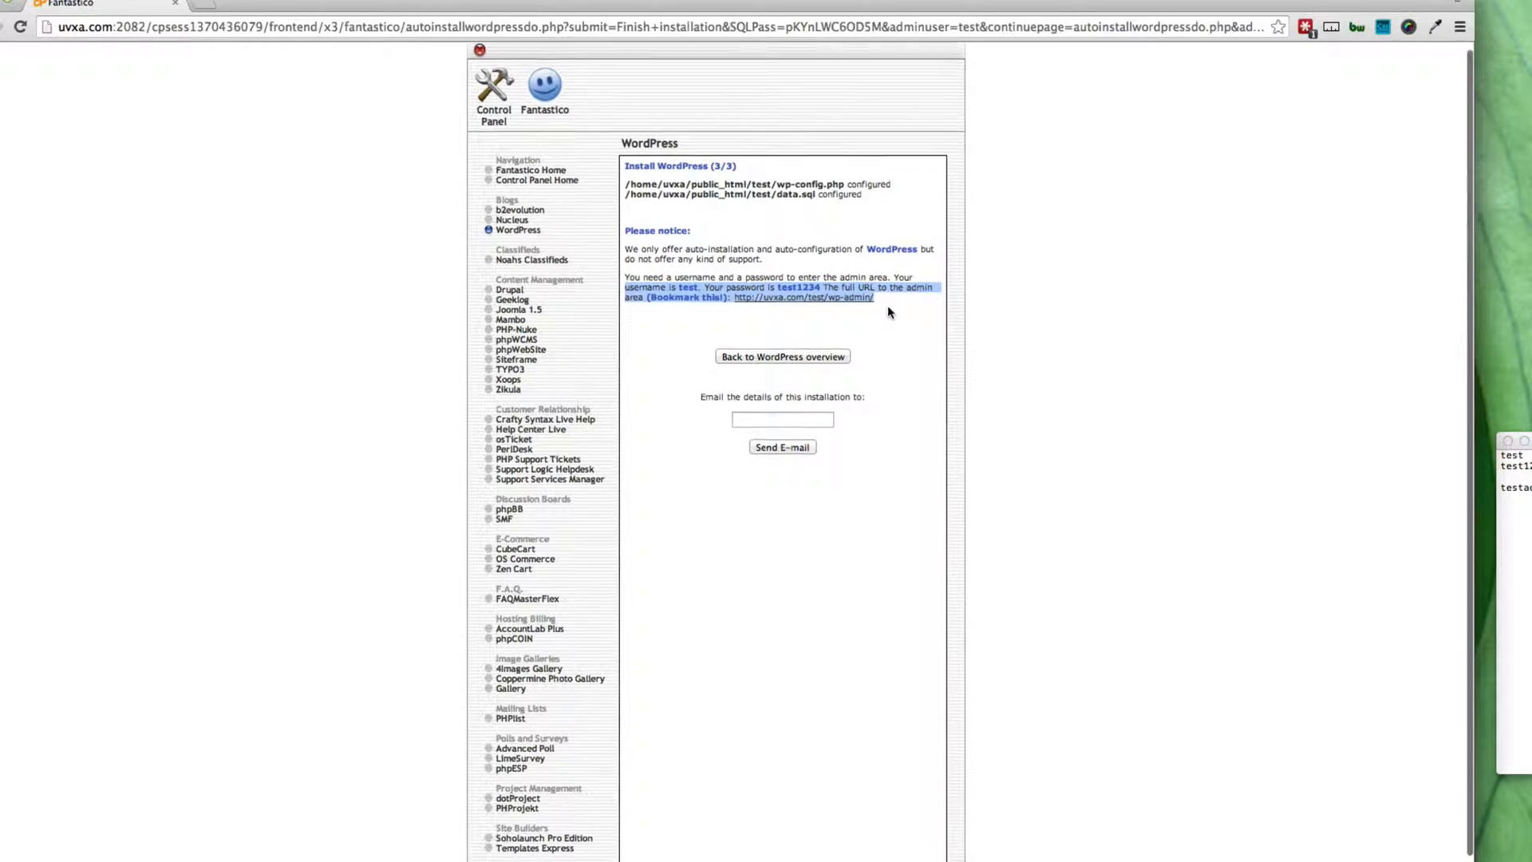
click(1517, 535)
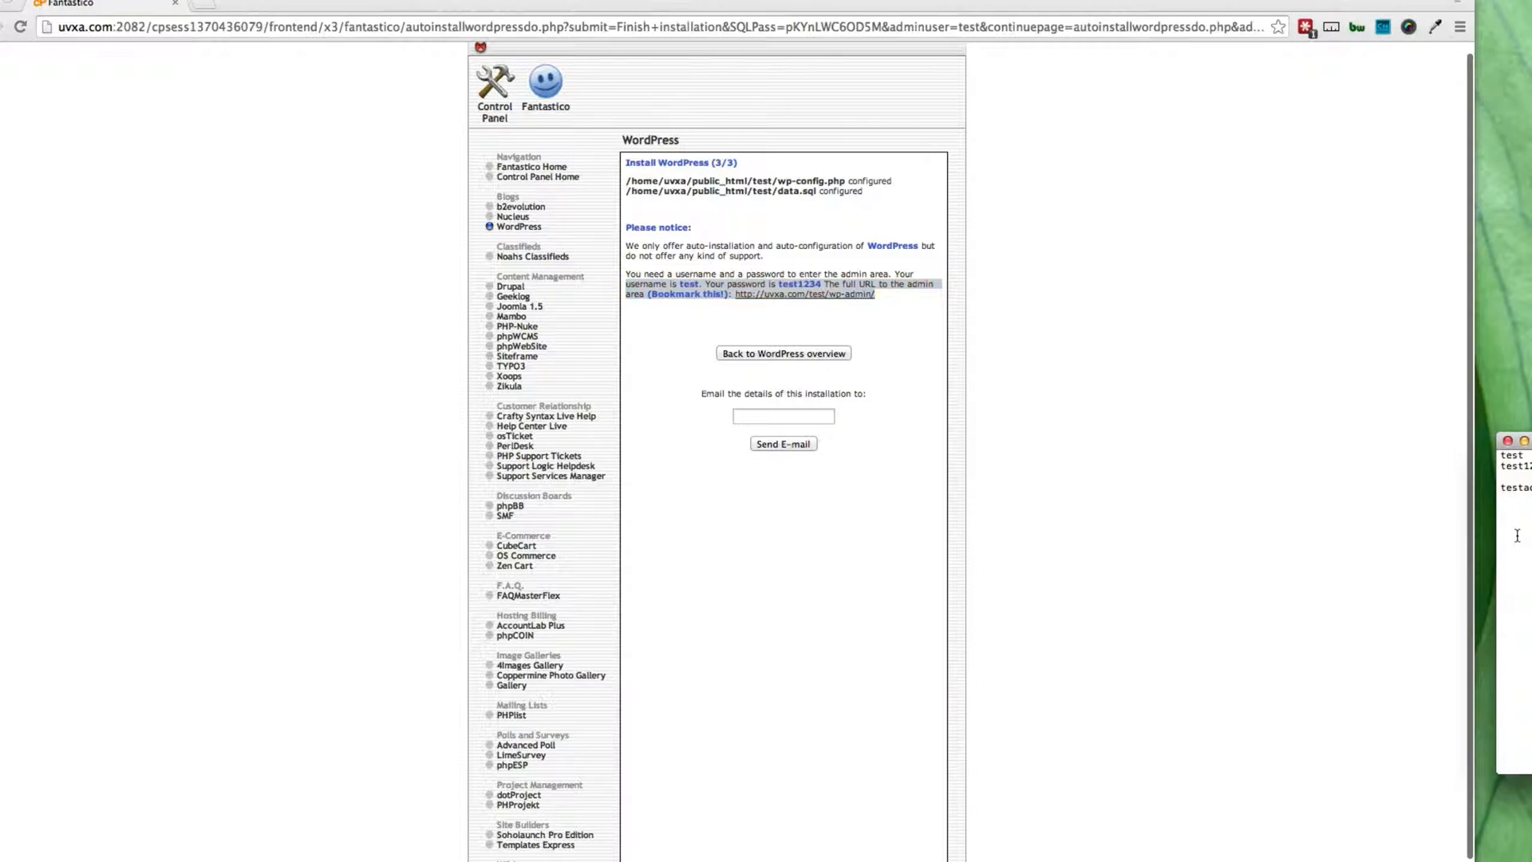
key(super+v)
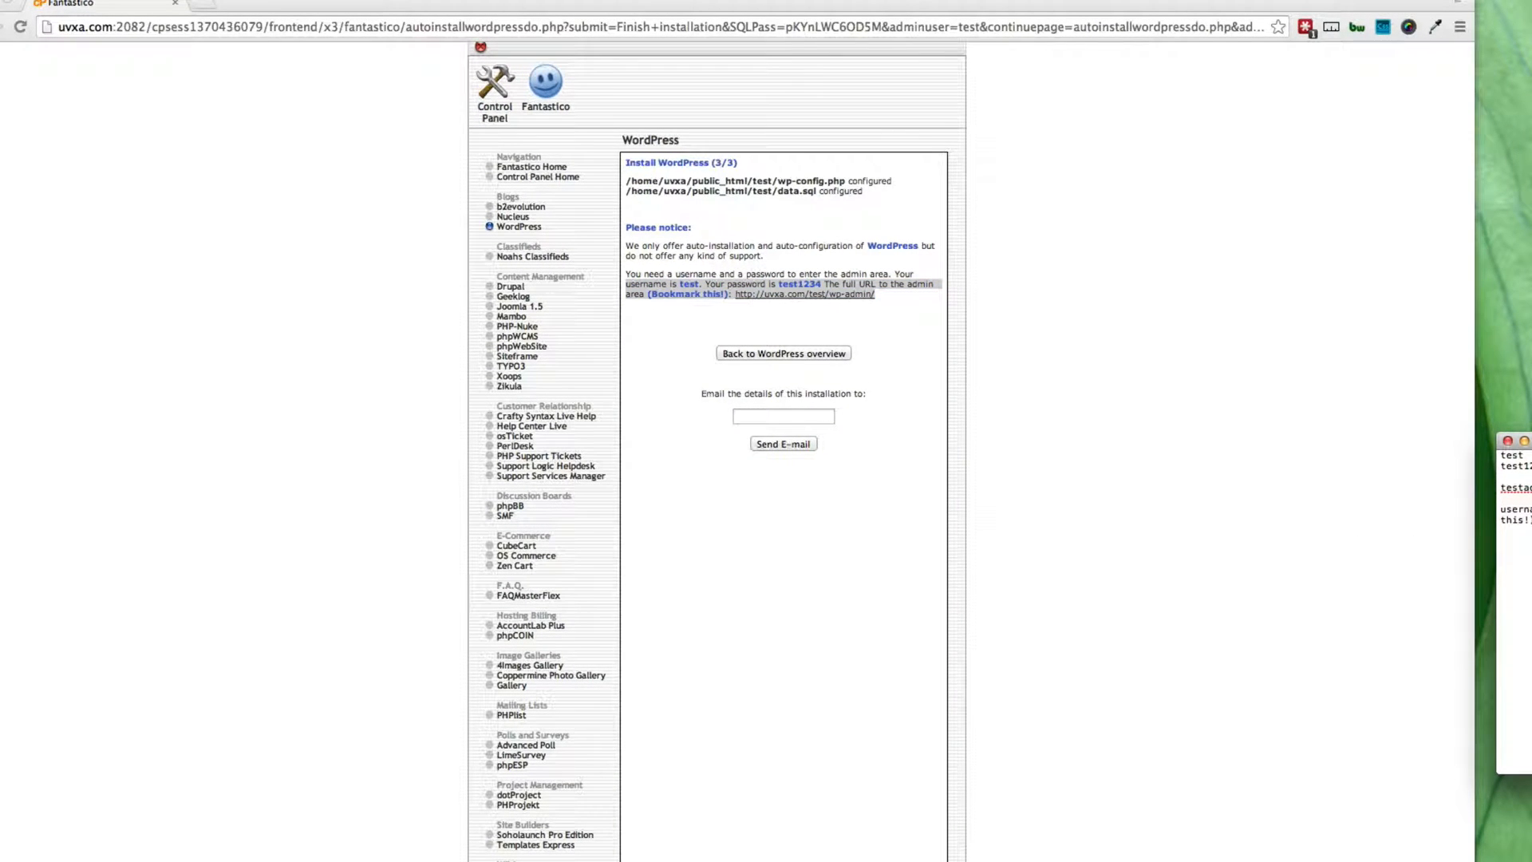
key(Return)
key(Return)
click(986, 412)
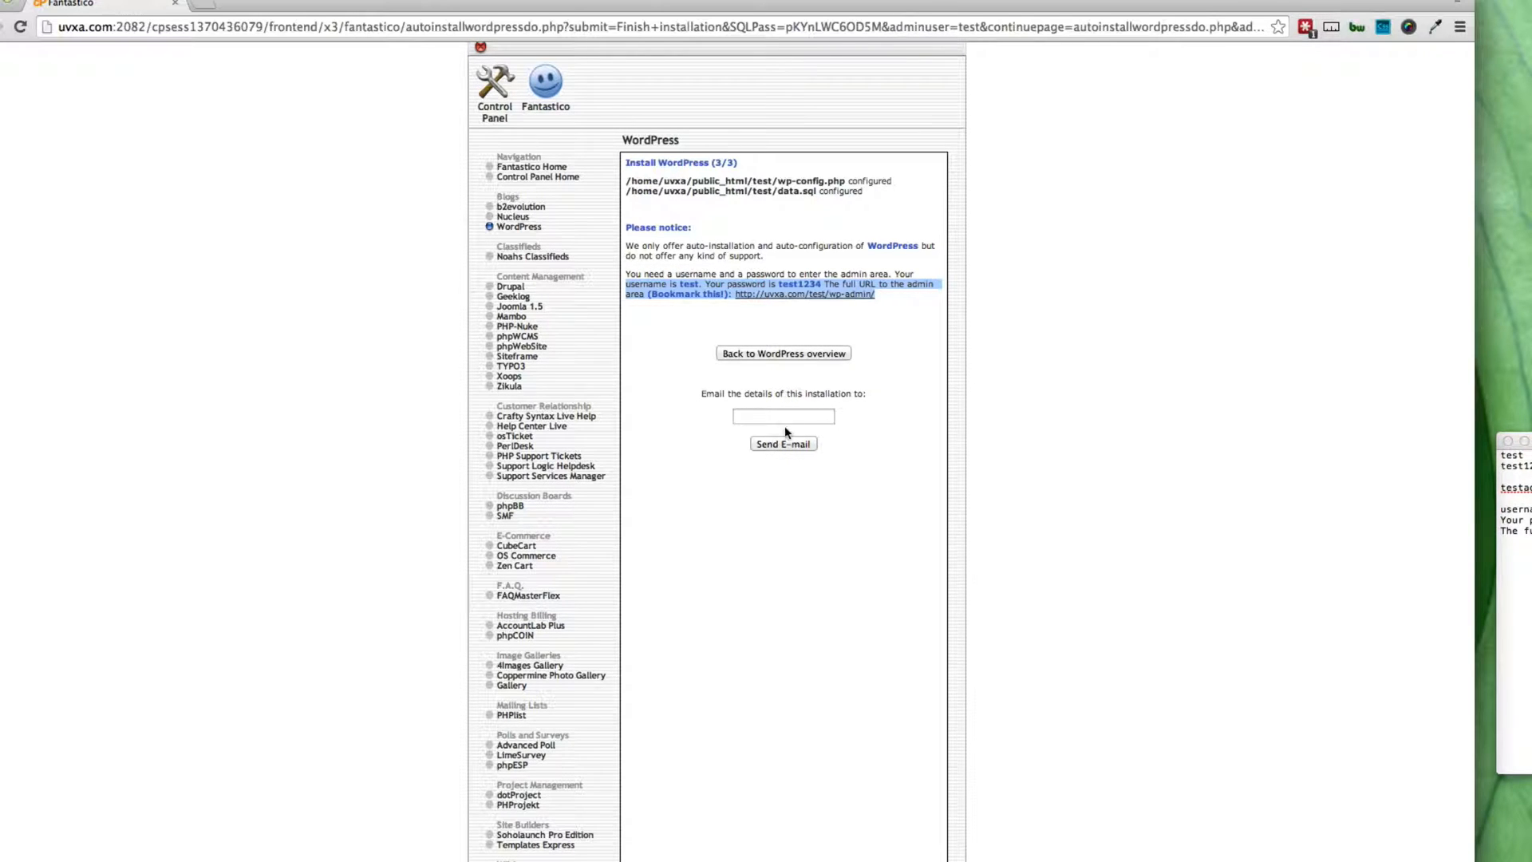
Step: Reposition the notes window so its full lines show, then return to the browser
drag(1528, 441, 1502, 328)
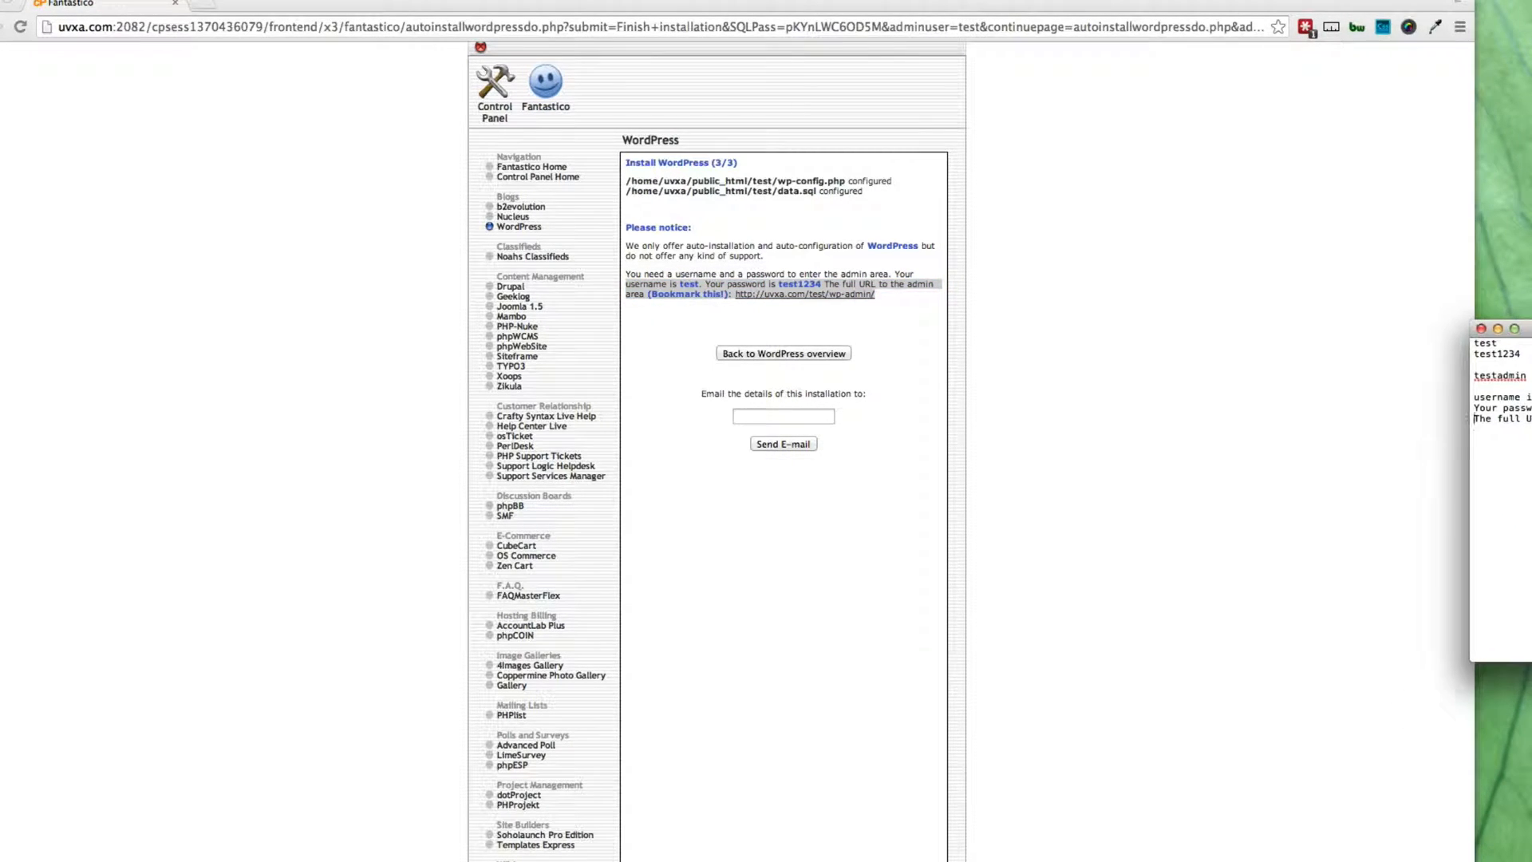
click(858, 355)
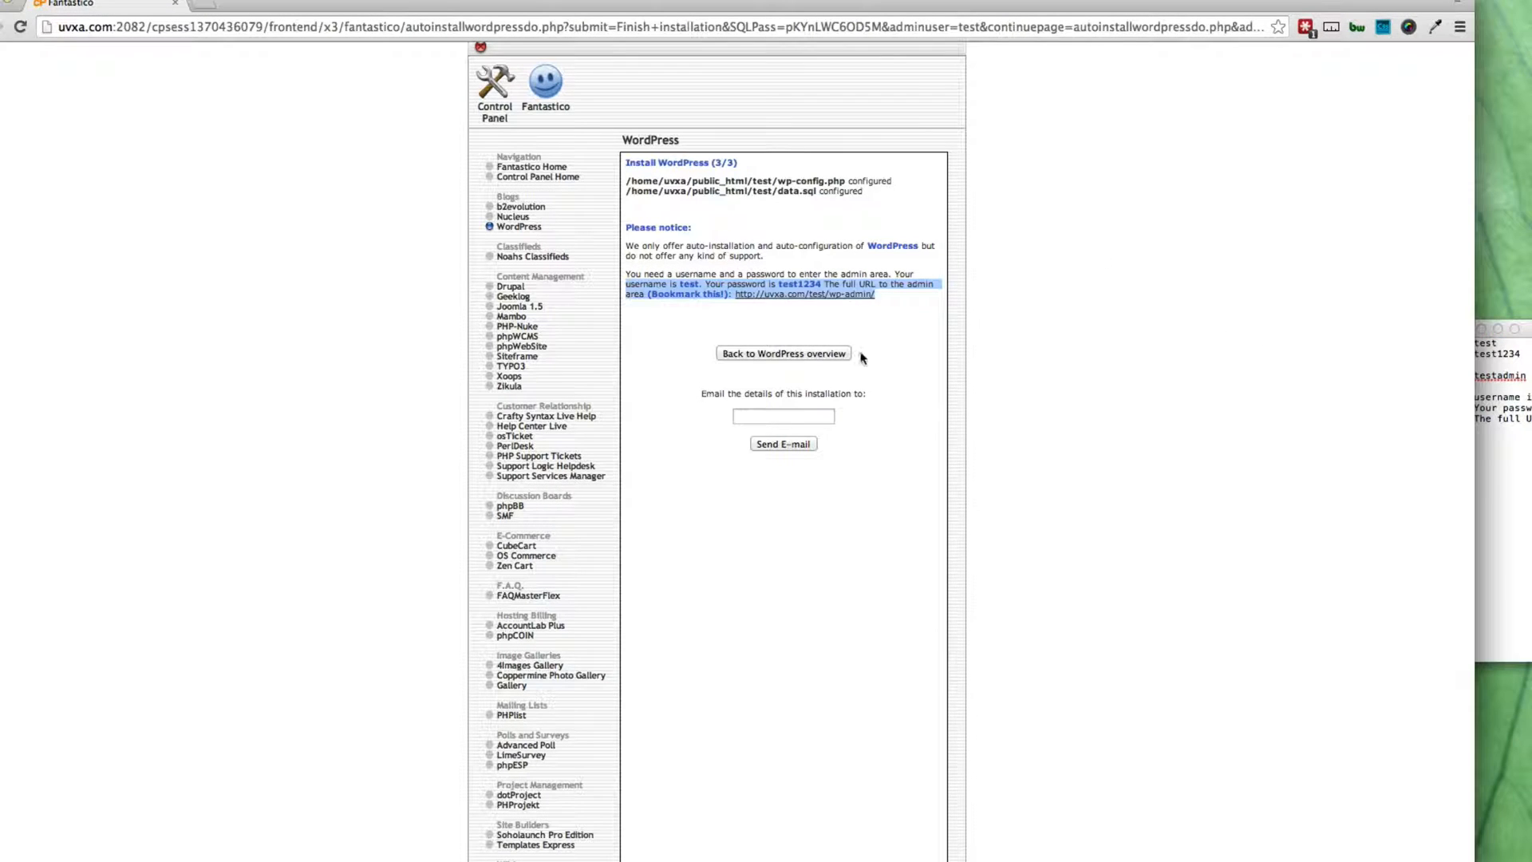
click(1475, 418)
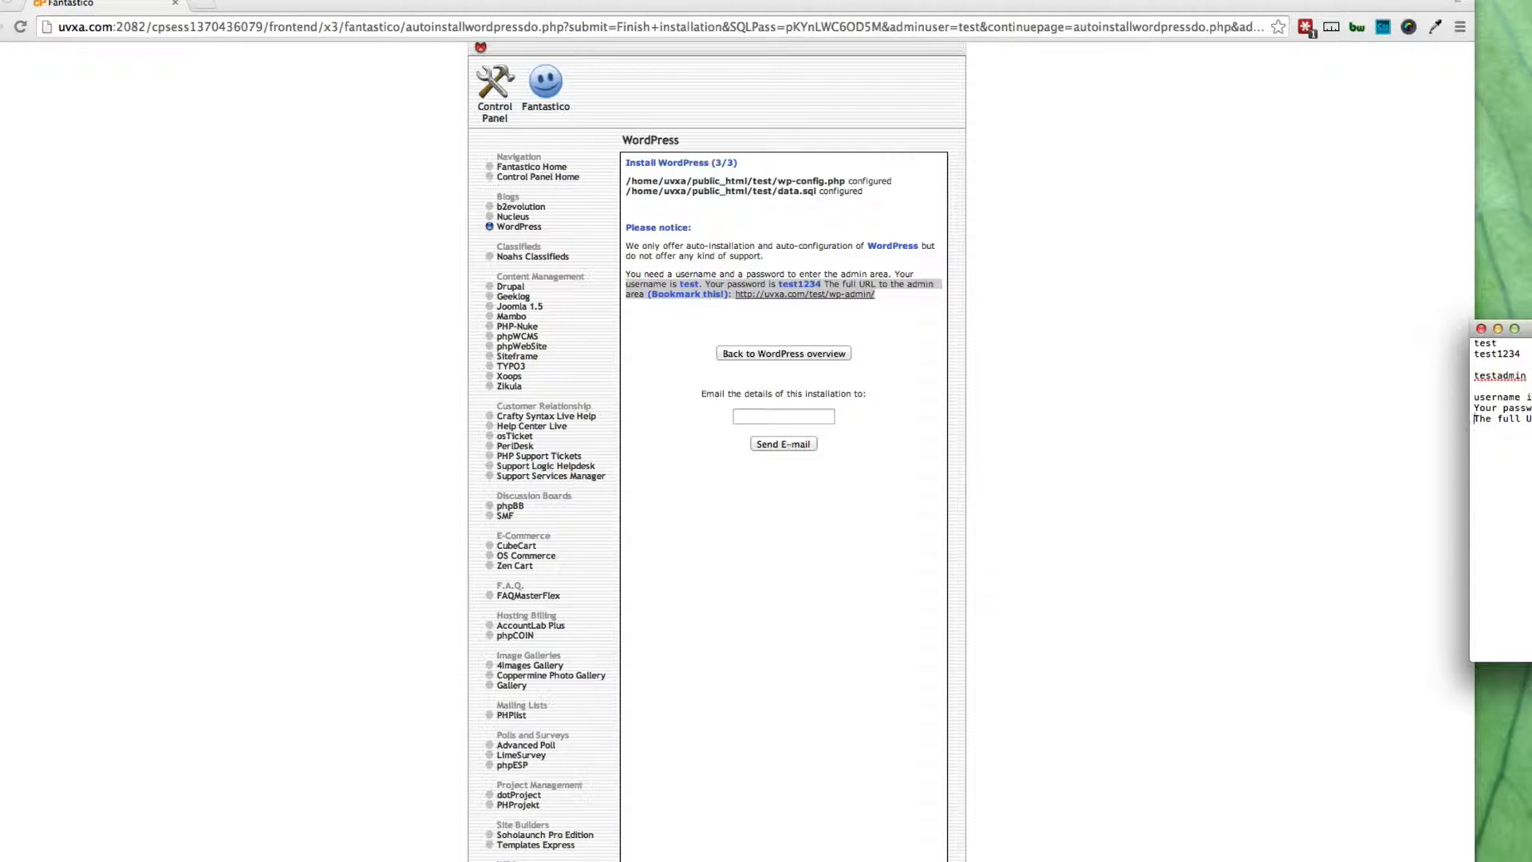
drag(1531, 328, 1493, 336)
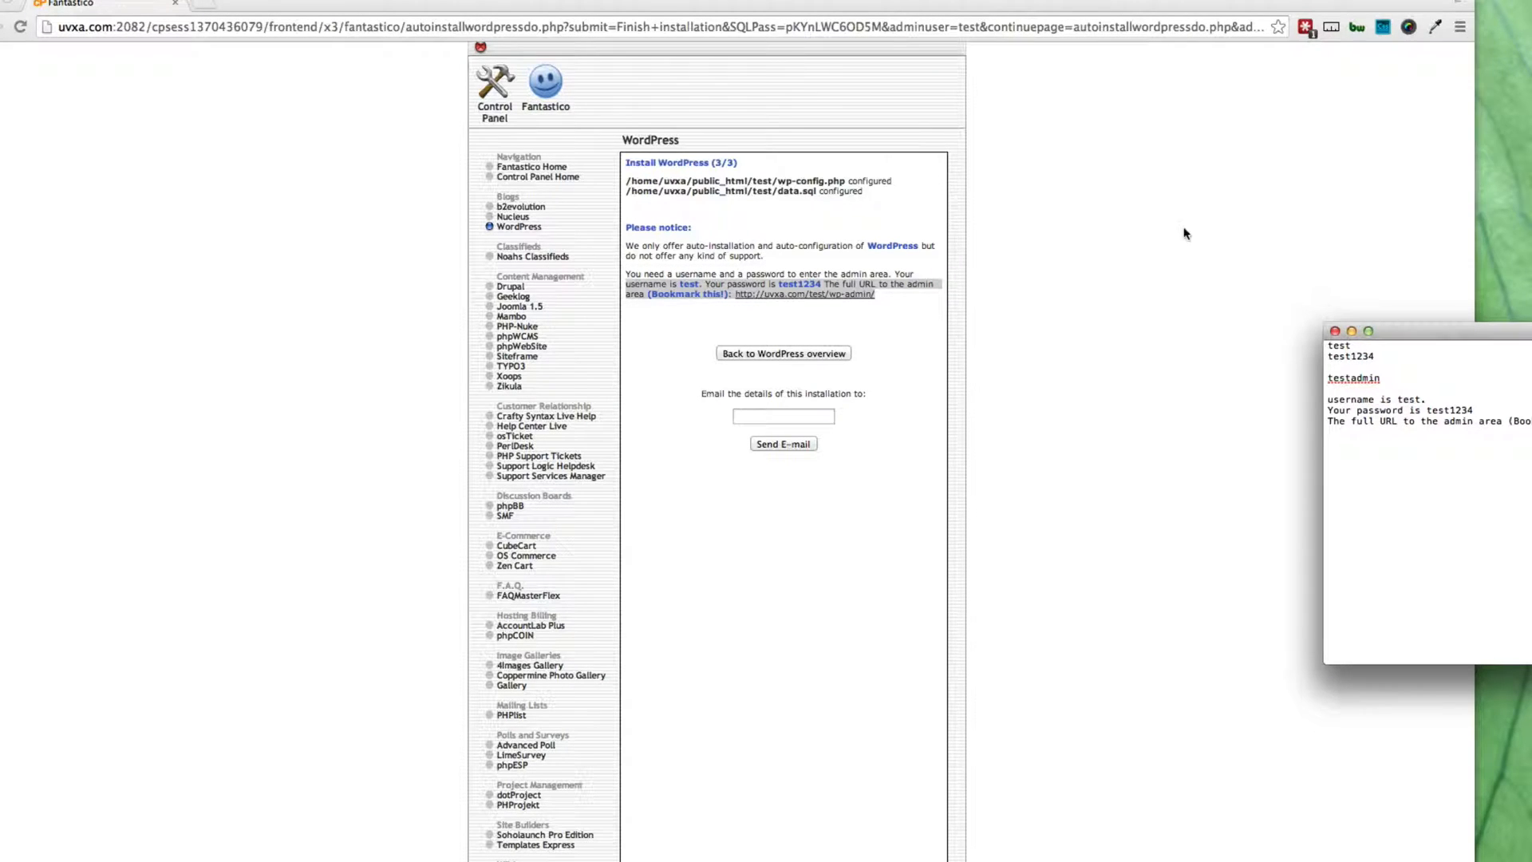
click(1137, 212)
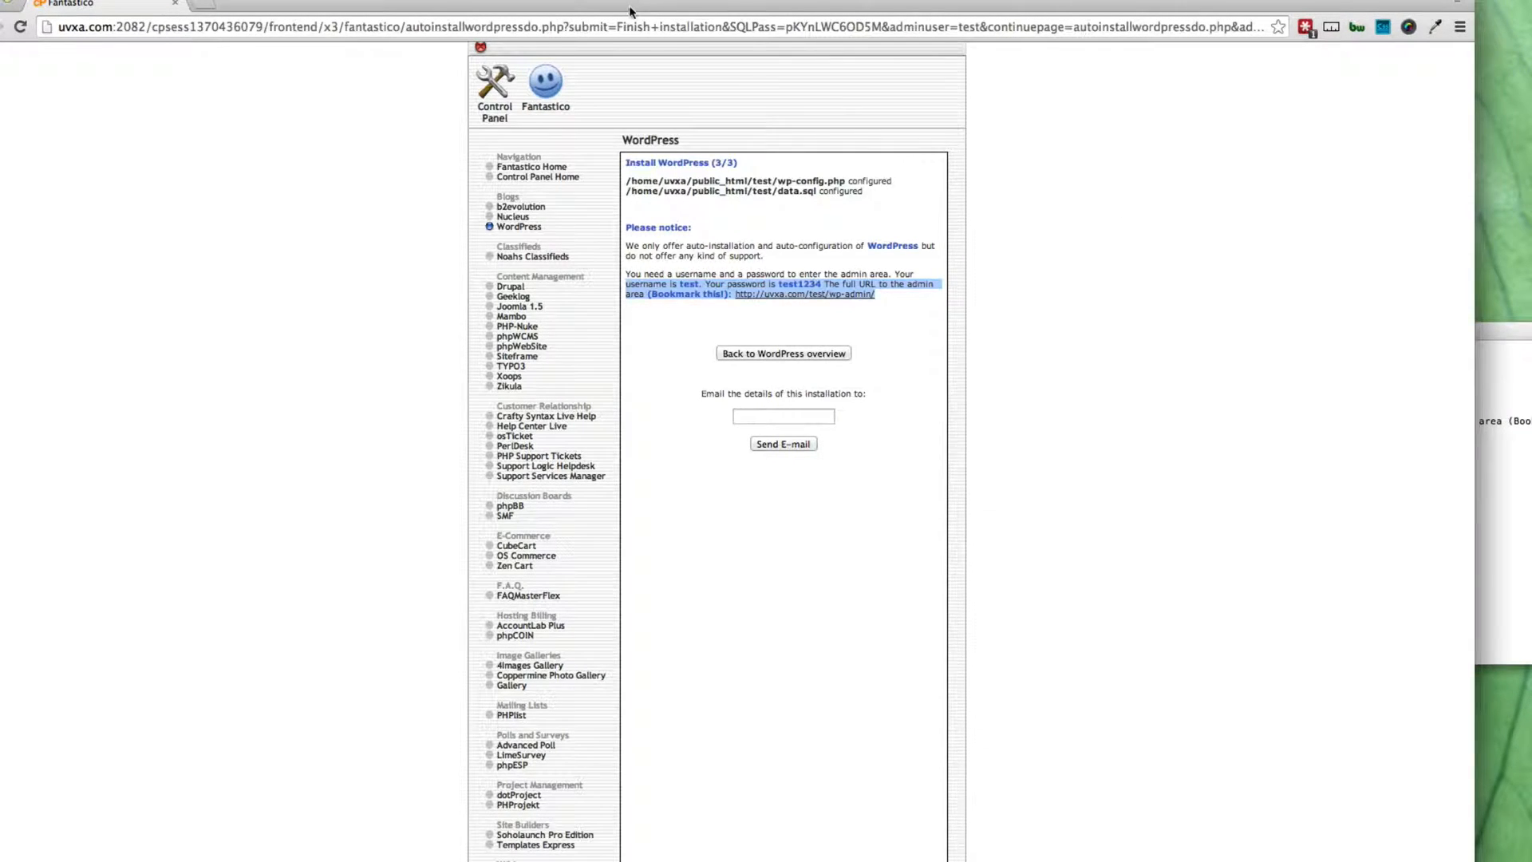
key(super+t)
text(http://uvxa.com/test/wp-admin/)
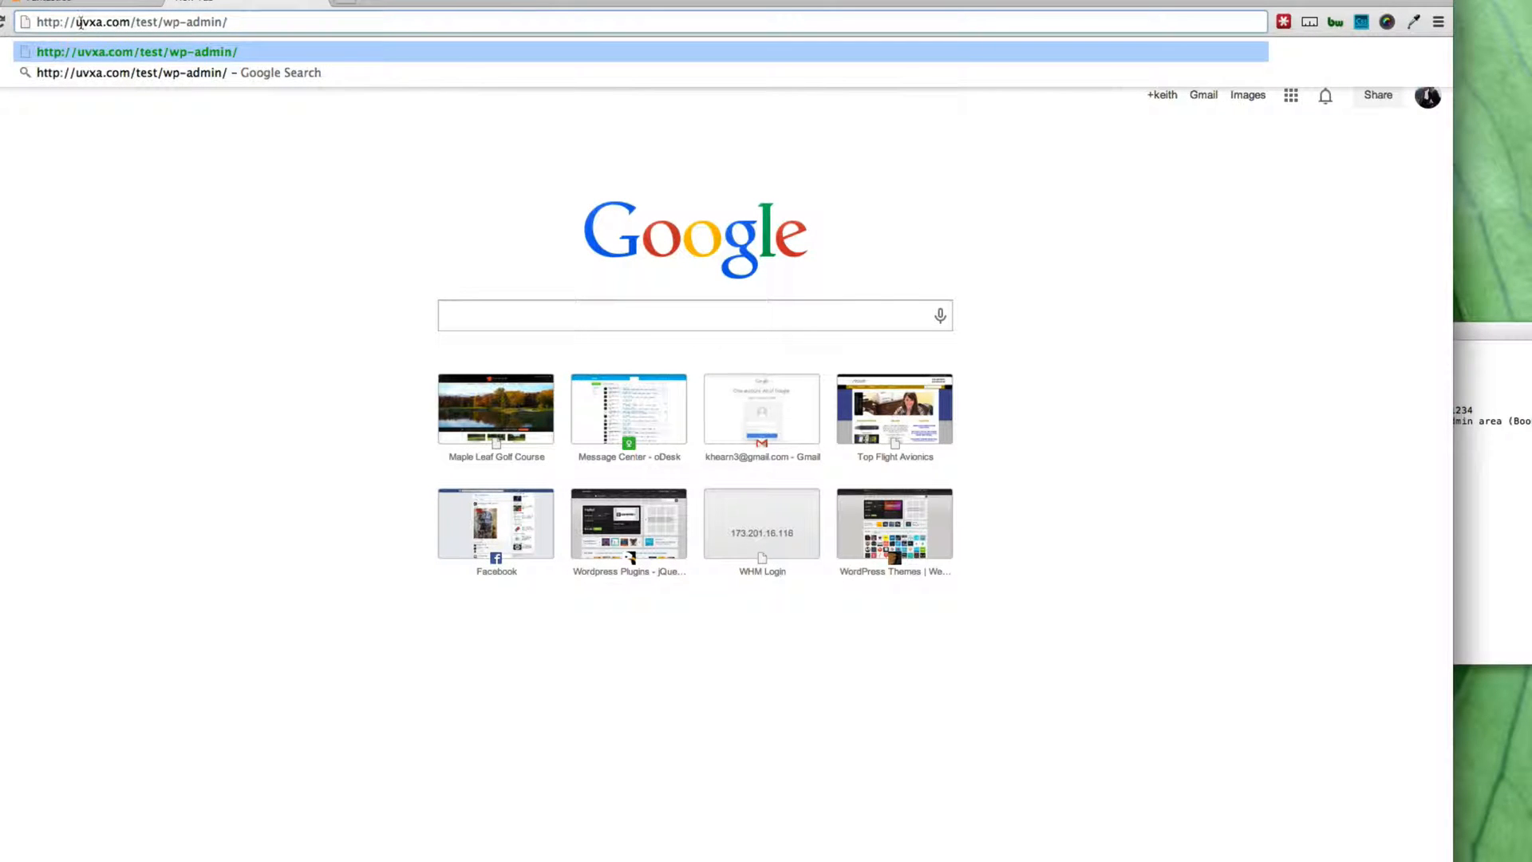
drag(80, 21, 157, 22)
drag(163, 21, 220, 23)
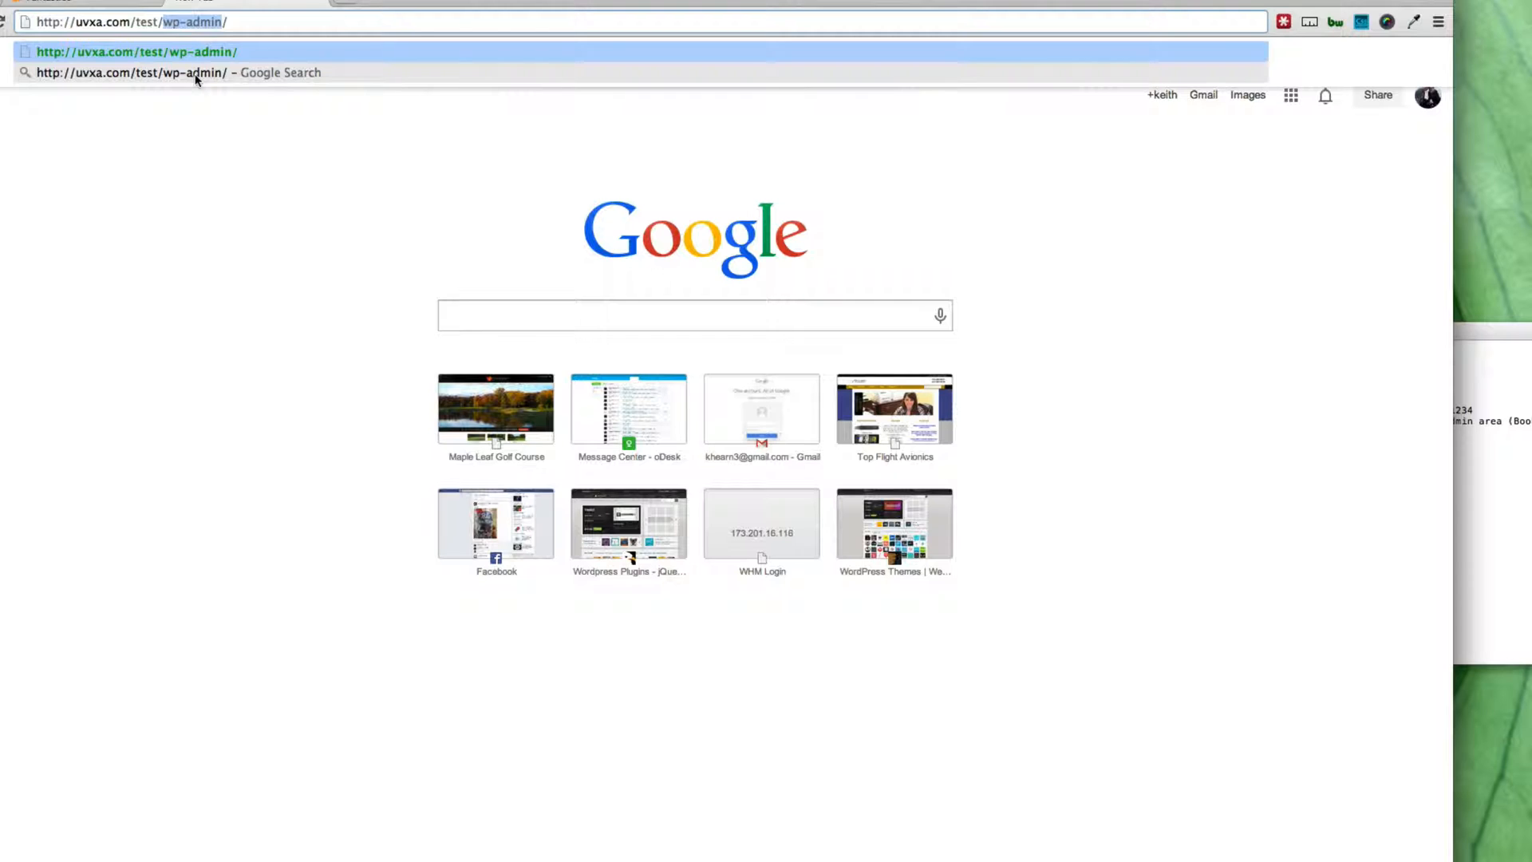
key(Return)
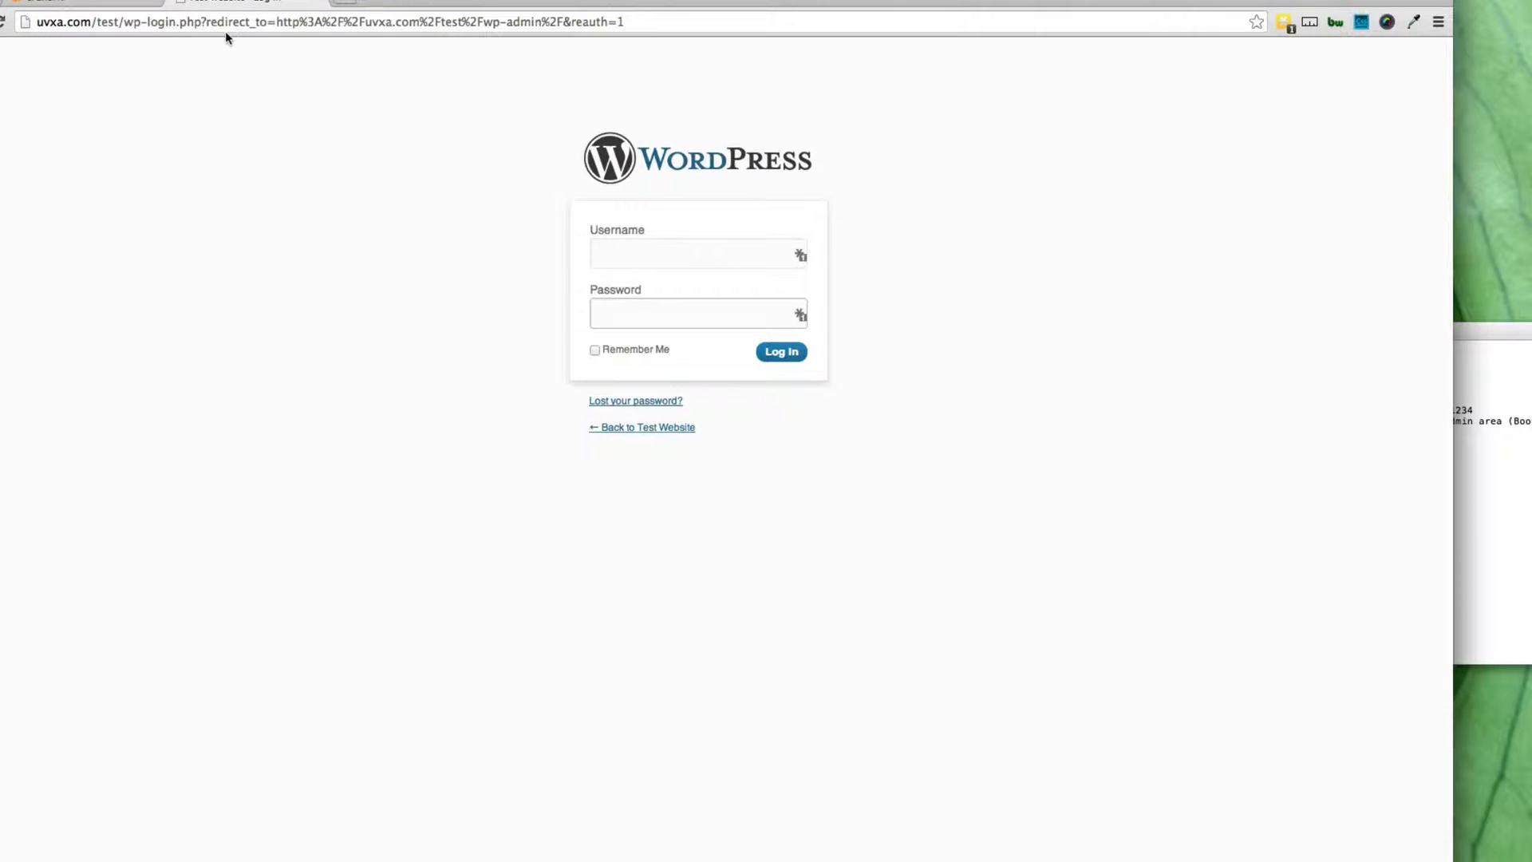
click(1450, 462)
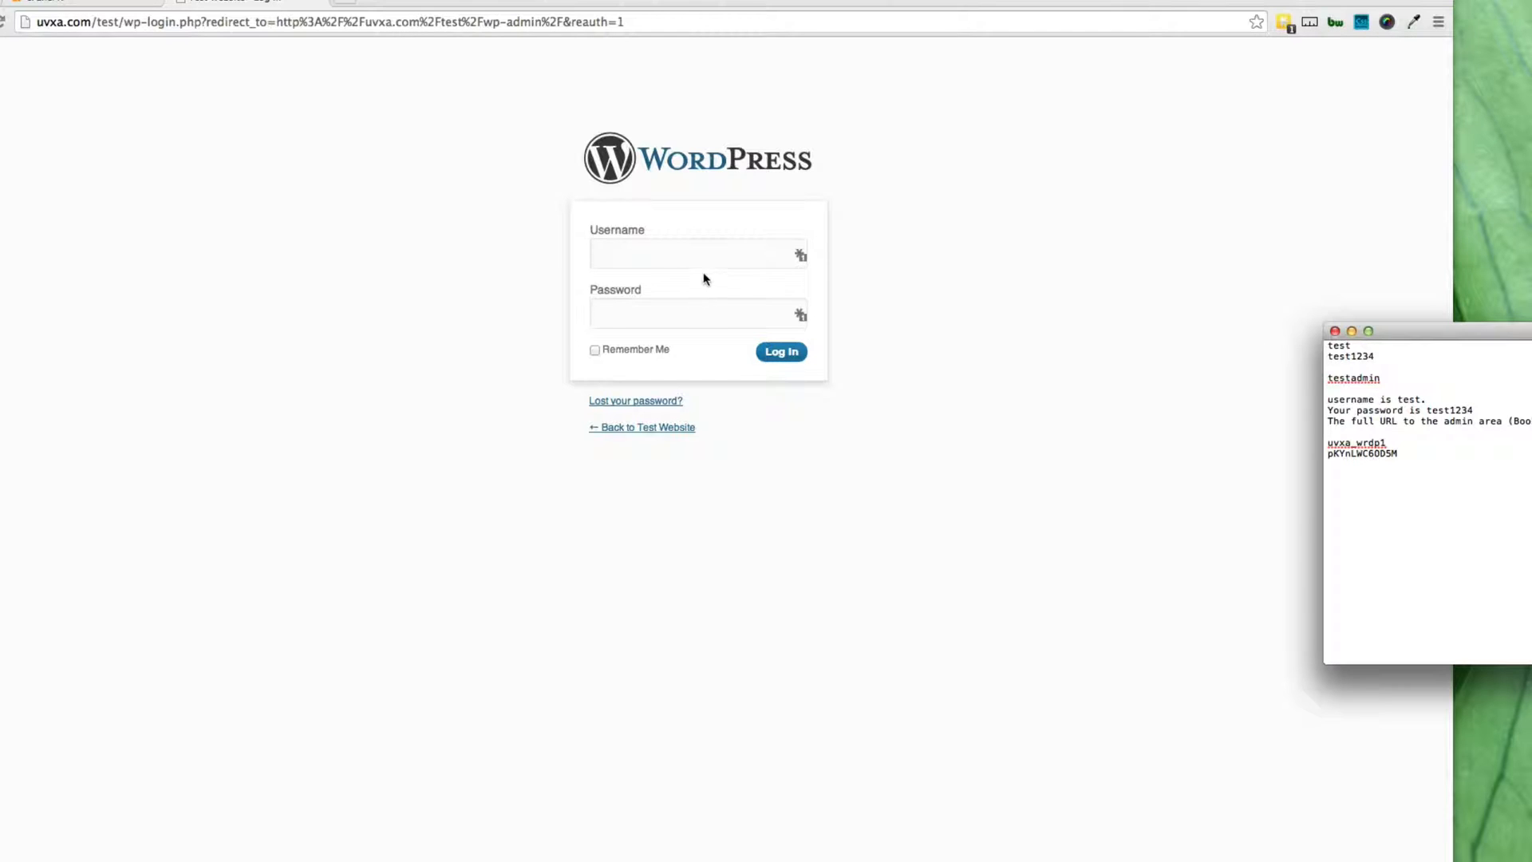
click(892, 286)
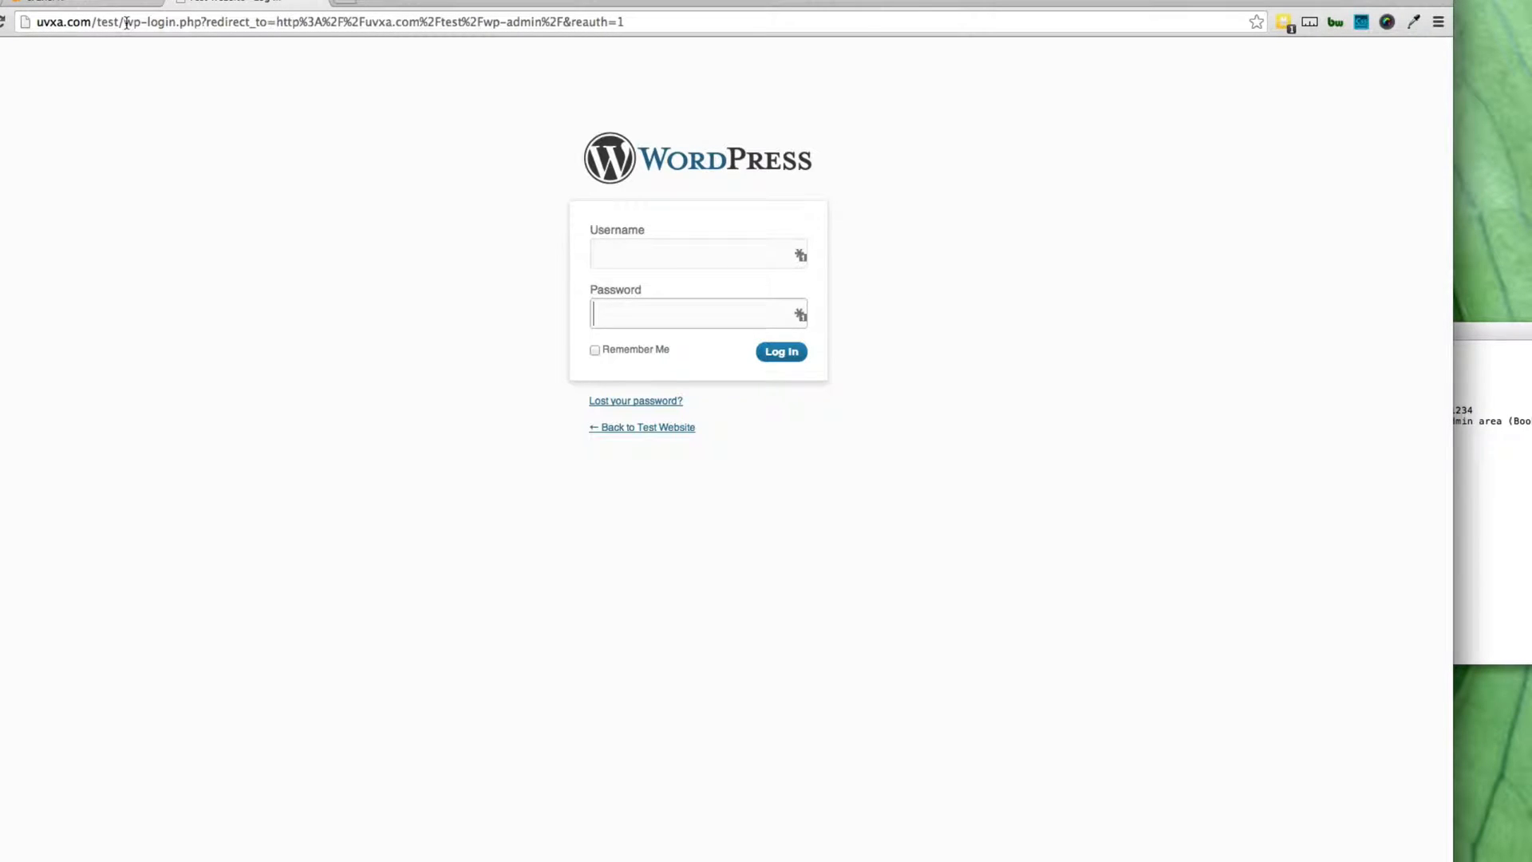
drag(125, 21, 631, 22)
key(BackSpace)
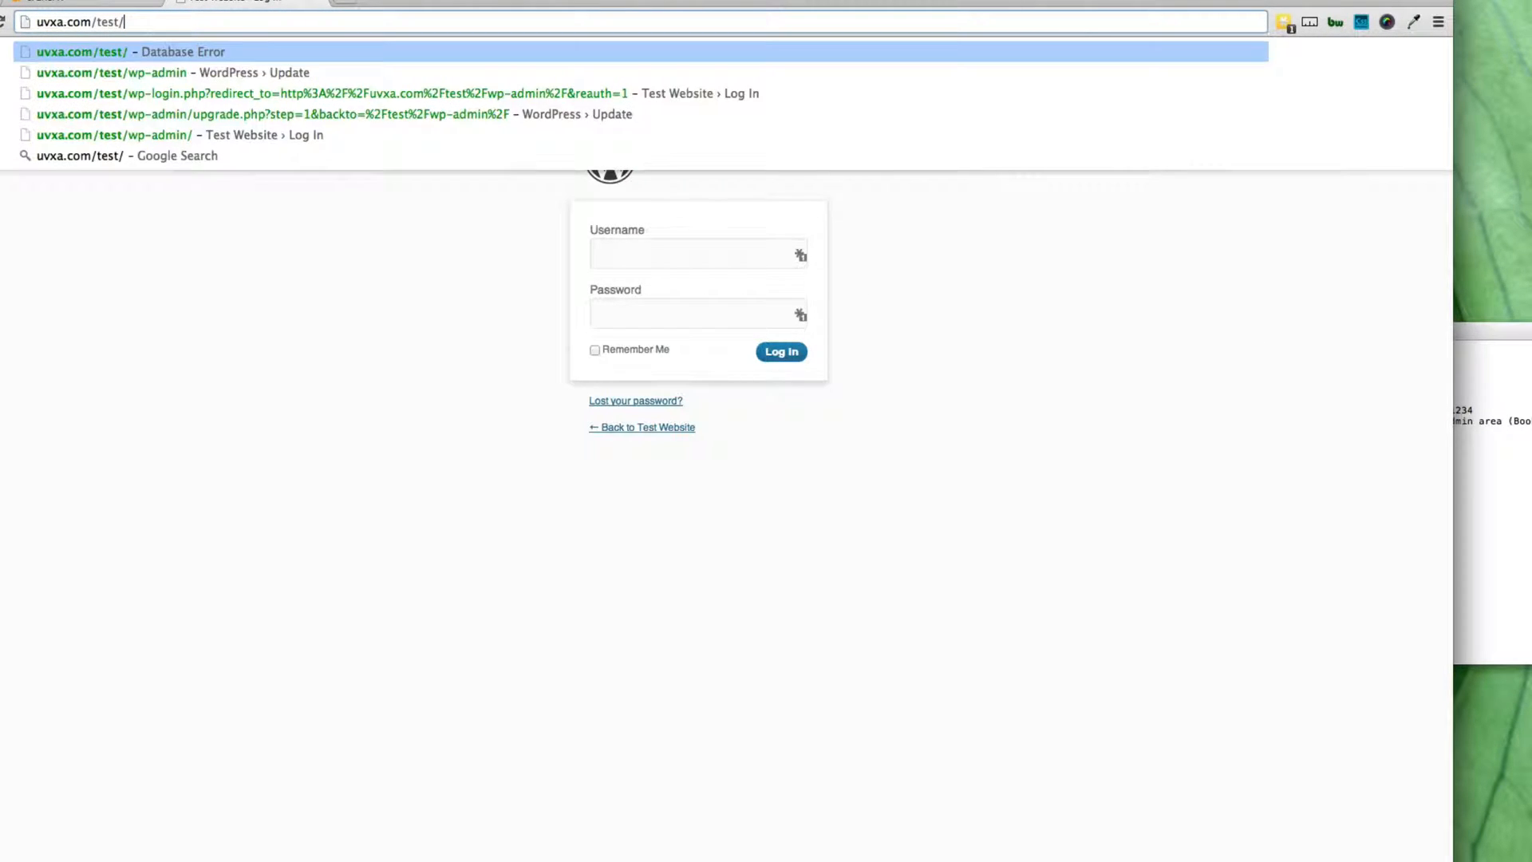
key(BackSpace)
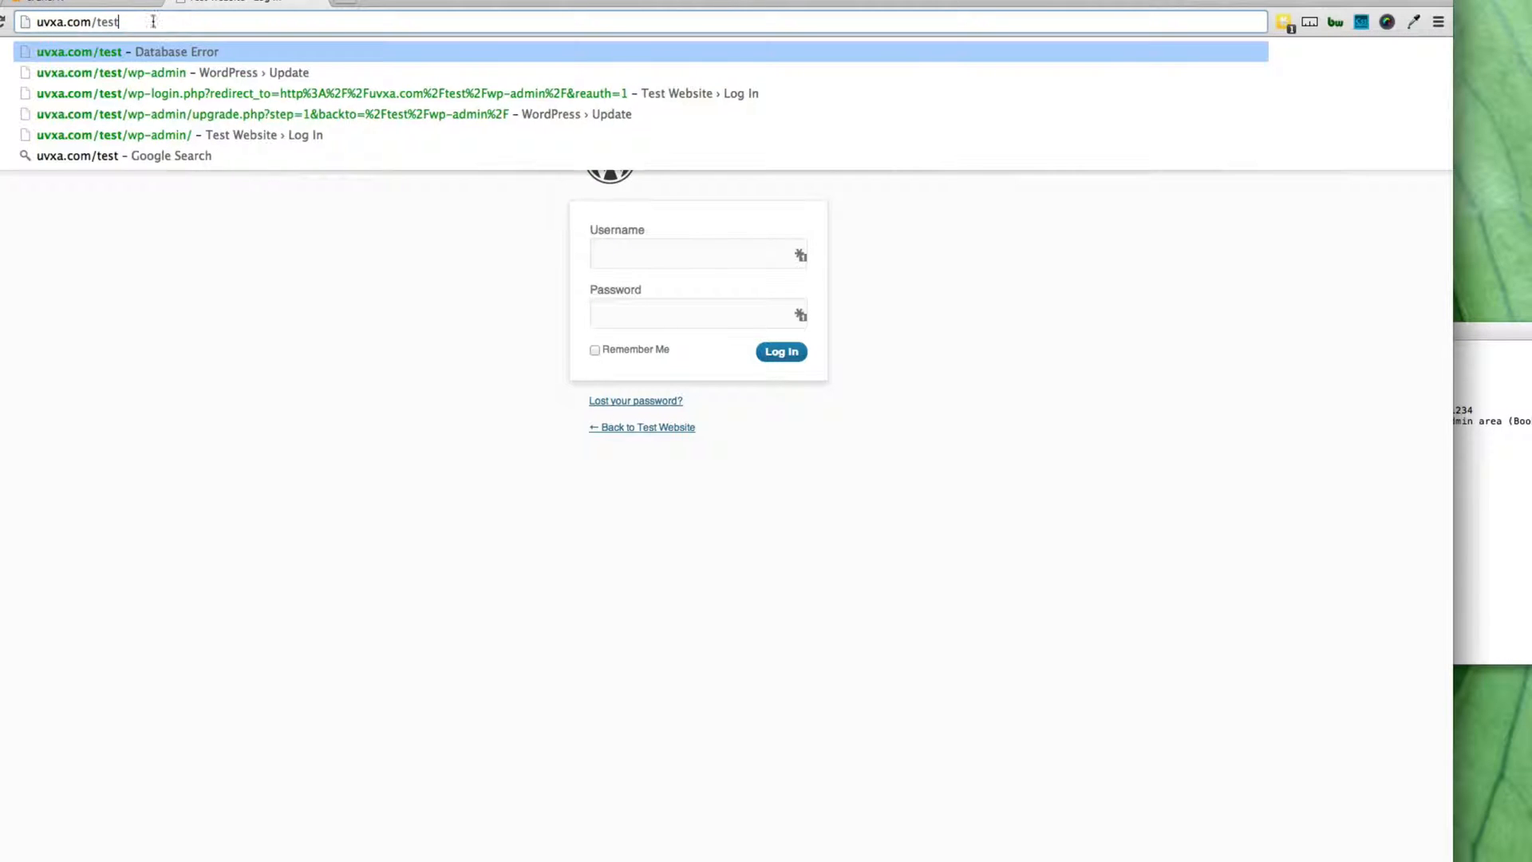
key(Return)
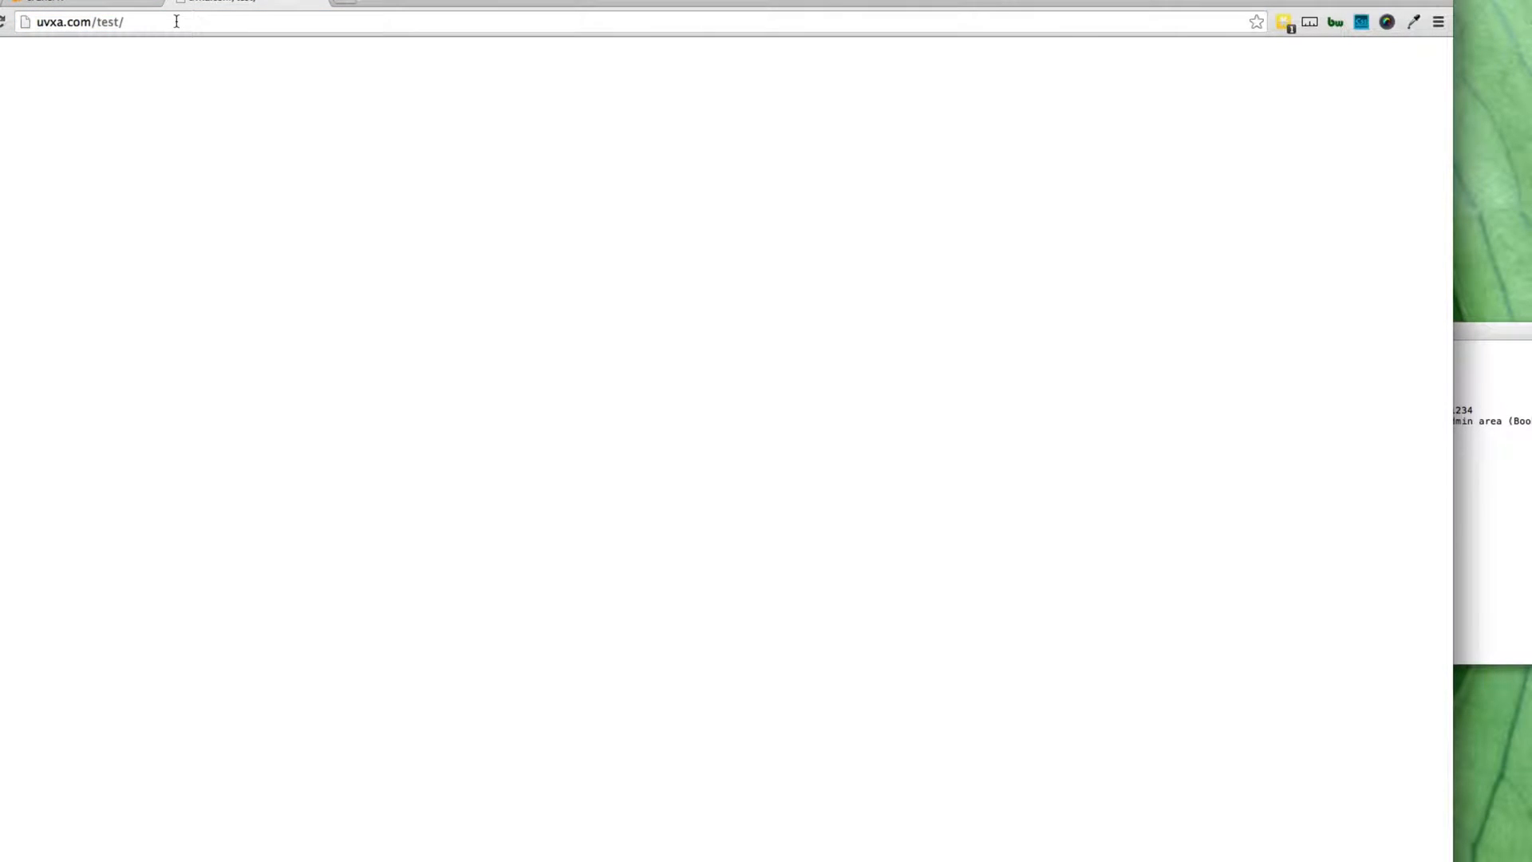